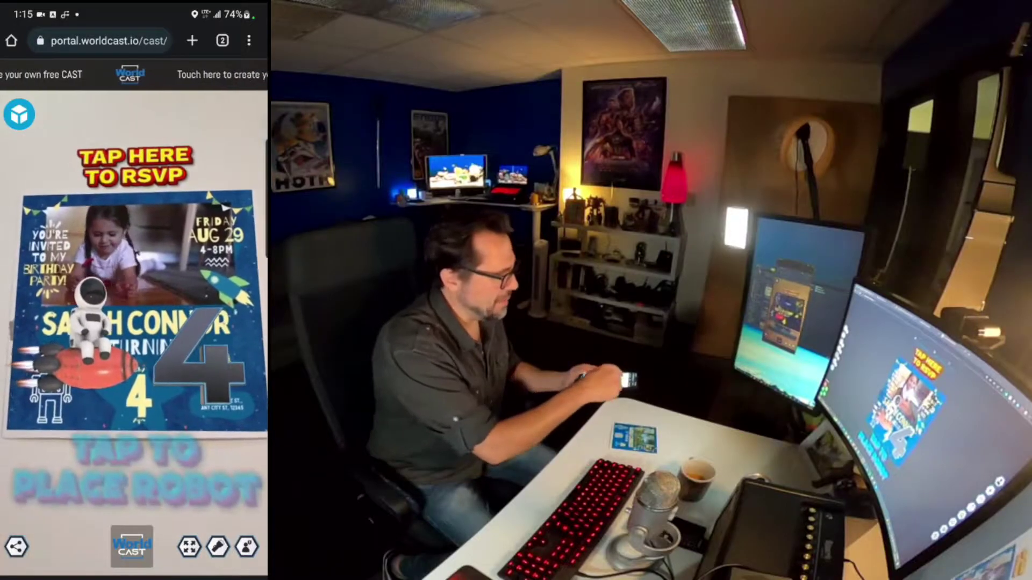
Step: Test the AR invitation's RSVP link and place the linked robot model in the physical space
{"action": "left_click", "coordinate": [134, 167]}
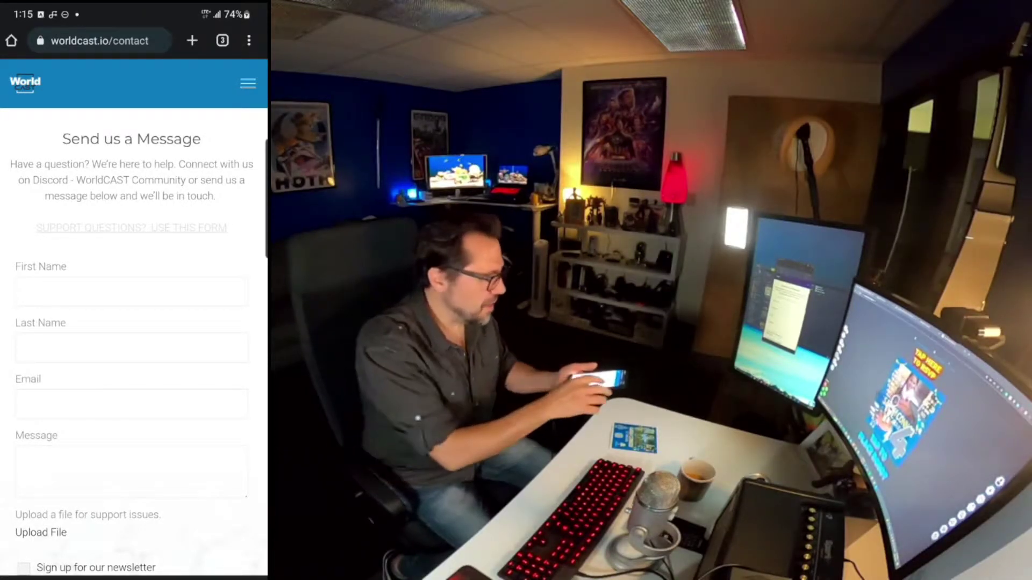
{"action": "left_click", "coordinate": [208, 577]}
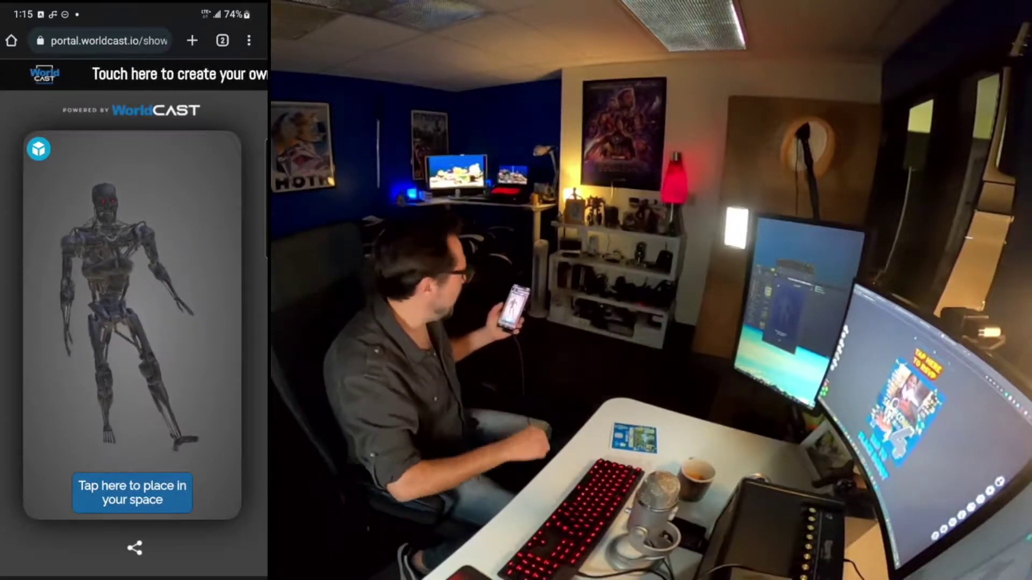
{"action": "left_click", "coordinate": [132, 493]}
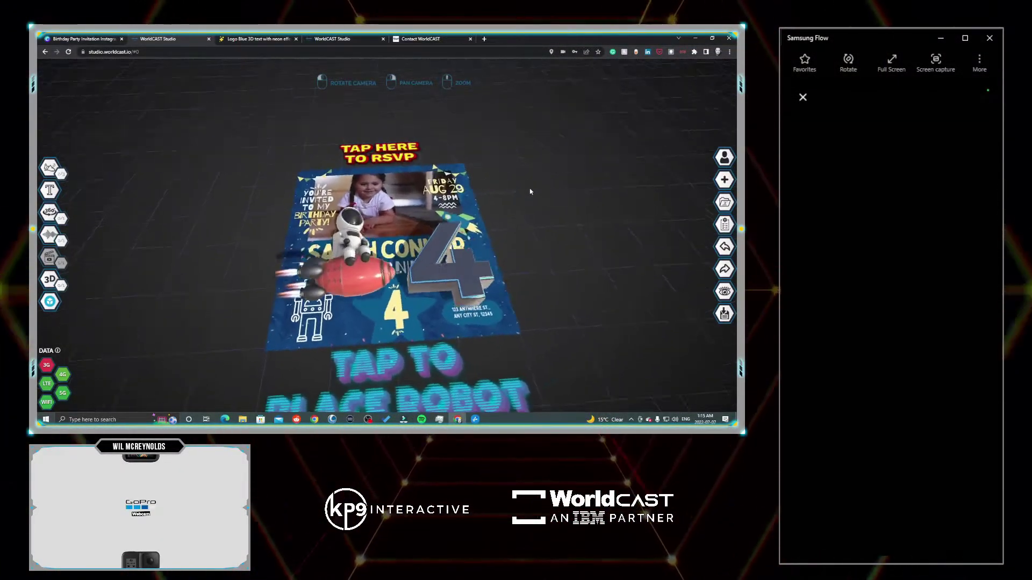
Step: Examine the finished invitation scene's video, RSVP image, astronaut and 3D number 4 with their settings
{"action": "left_click", "coordinate": [450, 195]}
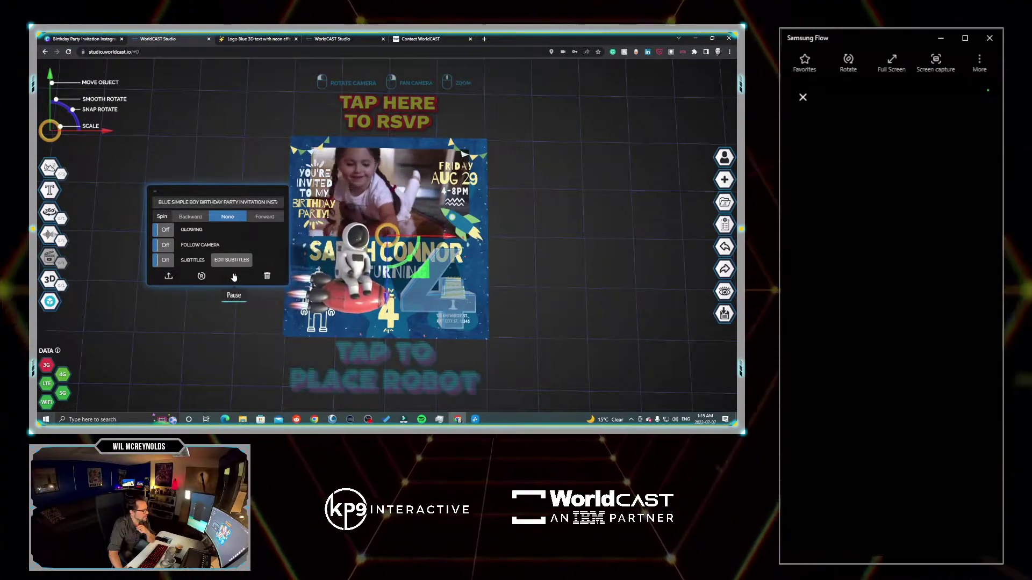
{"action": "left_click", "coordinate": [234, 277]}
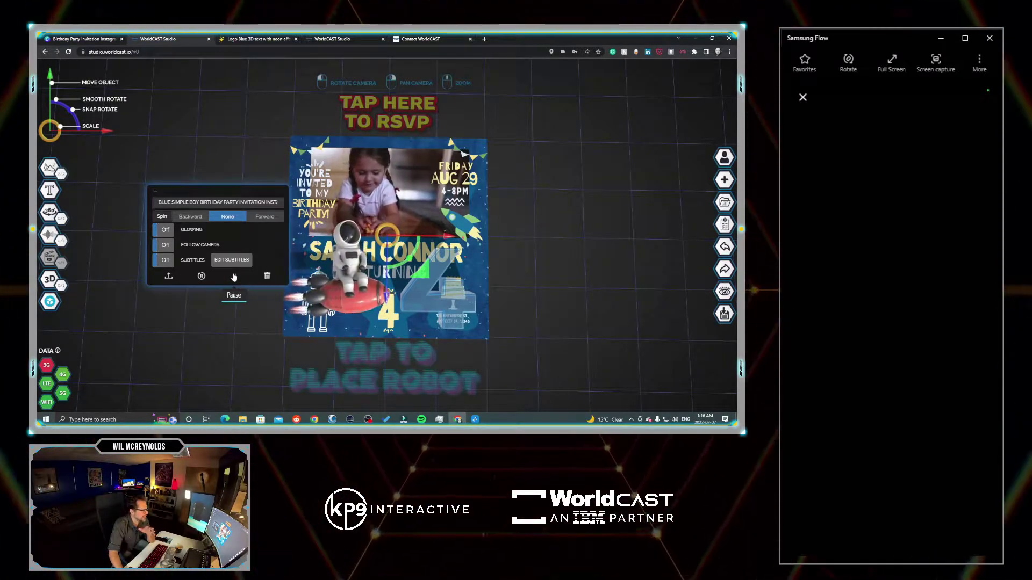
{"action": "left_click", "coordinate": [384, 111]}
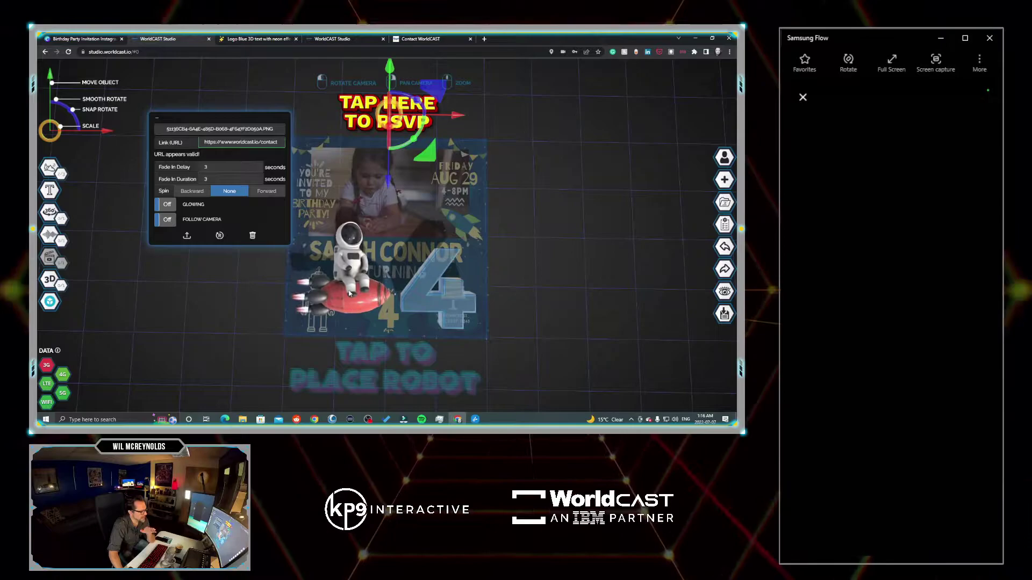
{"action": "left_click", "coordinate": [356, 267]}
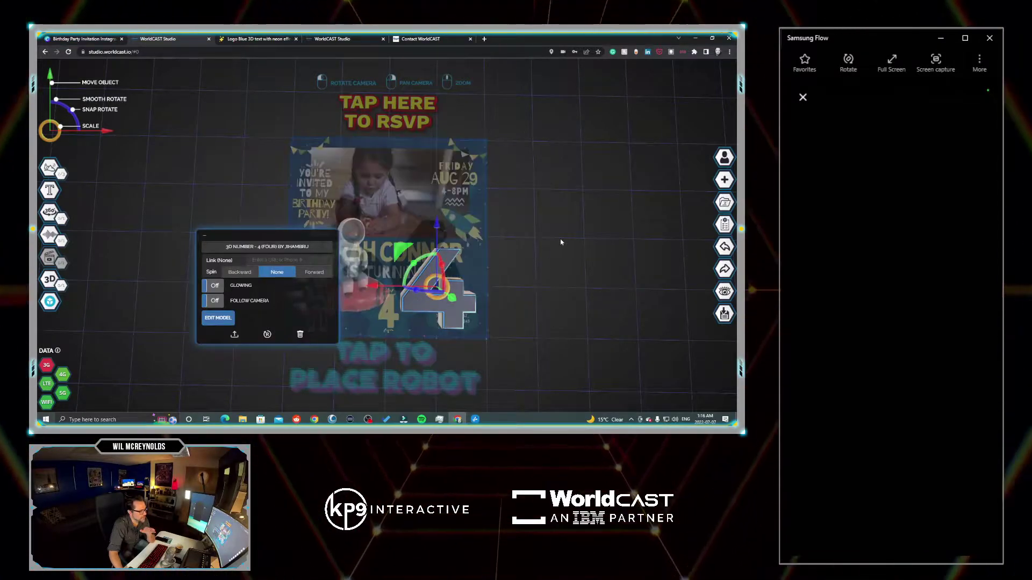
{"action": "left_click", "coordinate": [560, 239]}
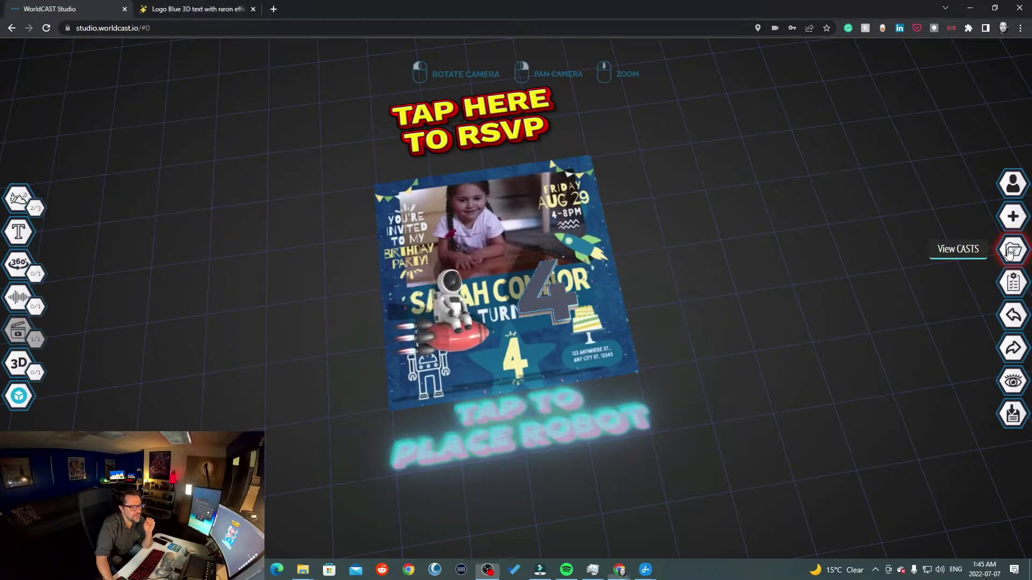
Step: Delete the existing Freemium birthday party cast from the saved casts
{"action": "left_click", "coordinate": [1009, 253]}
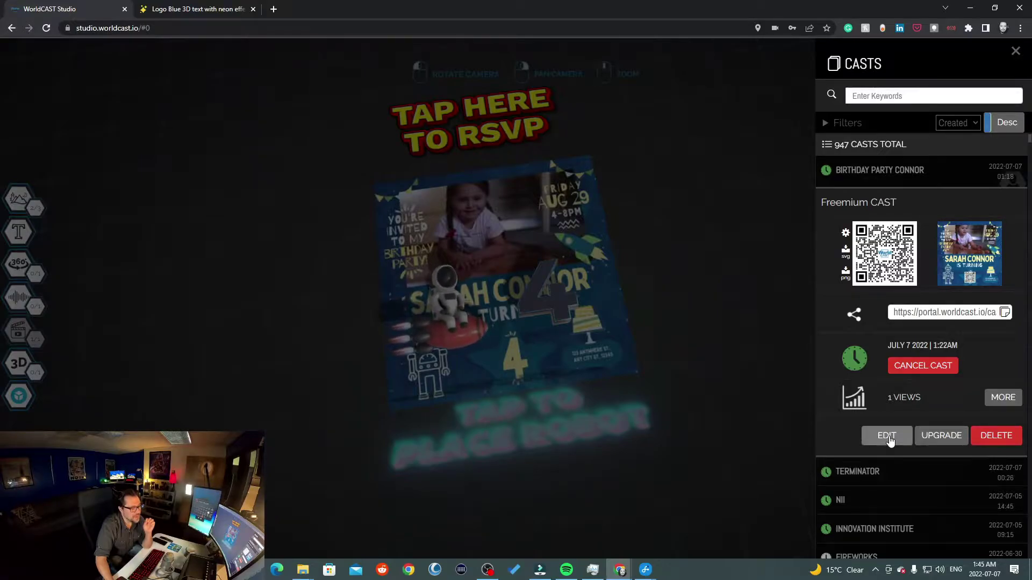
{"action": "left_click", "coordinate": [996, 436]}
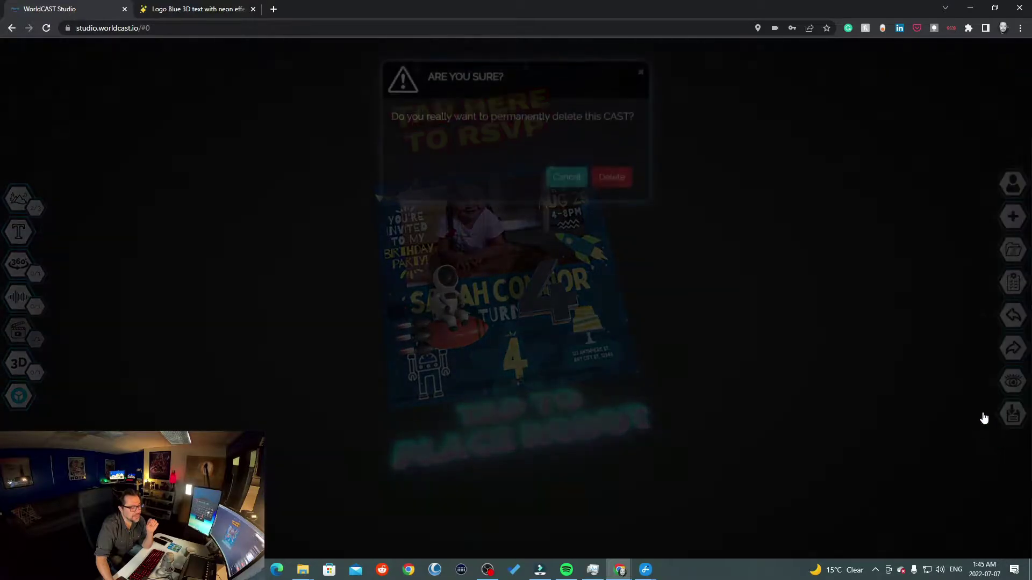
{"action": "left_click", "coordinate": [613, 202]}
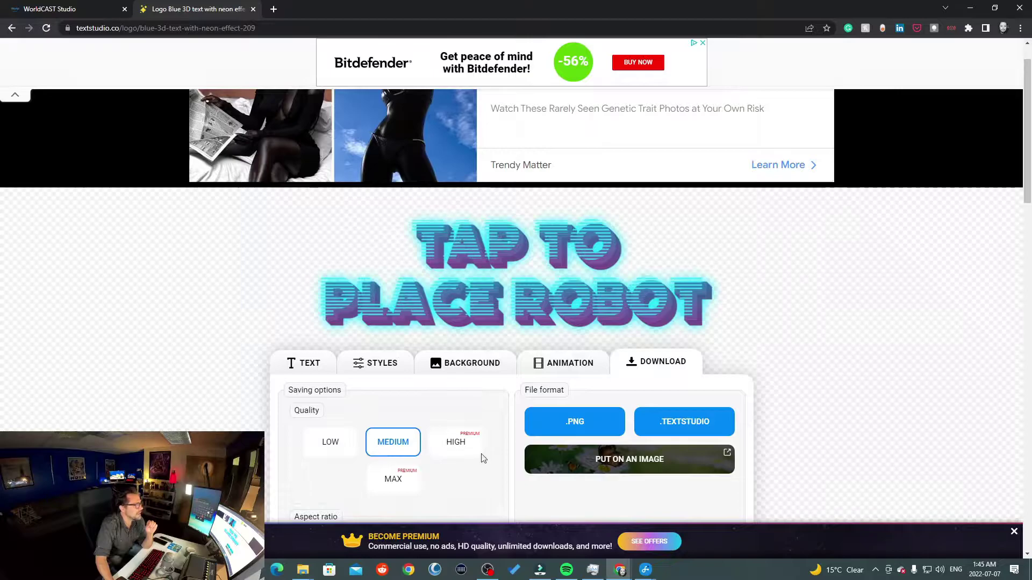
Step: In TextStudio, open the fire effect text template and change its wording to HELLO
{"action": "scroll", "coordinate": [367, 396], "scroll_direction": "down", "scroll_amount": 2}
{"action": "scroll", "coordinate": [325, 276], "scroll_direction": "up", "scroll_amount": 4}
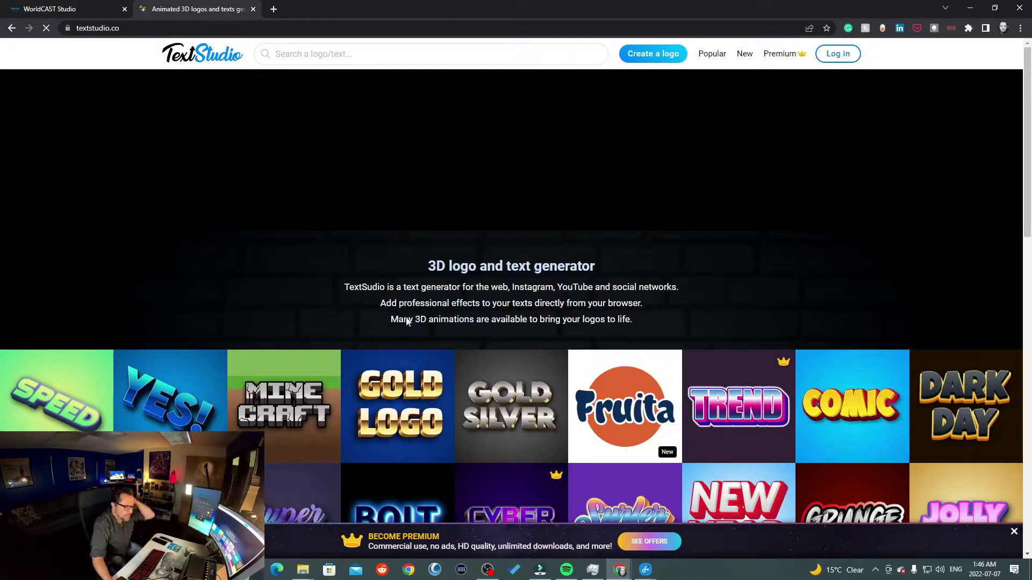
{"action": "scroll", "coordinate": [127, 415], "scroll_direction": "down", "scroll_amount": 4}
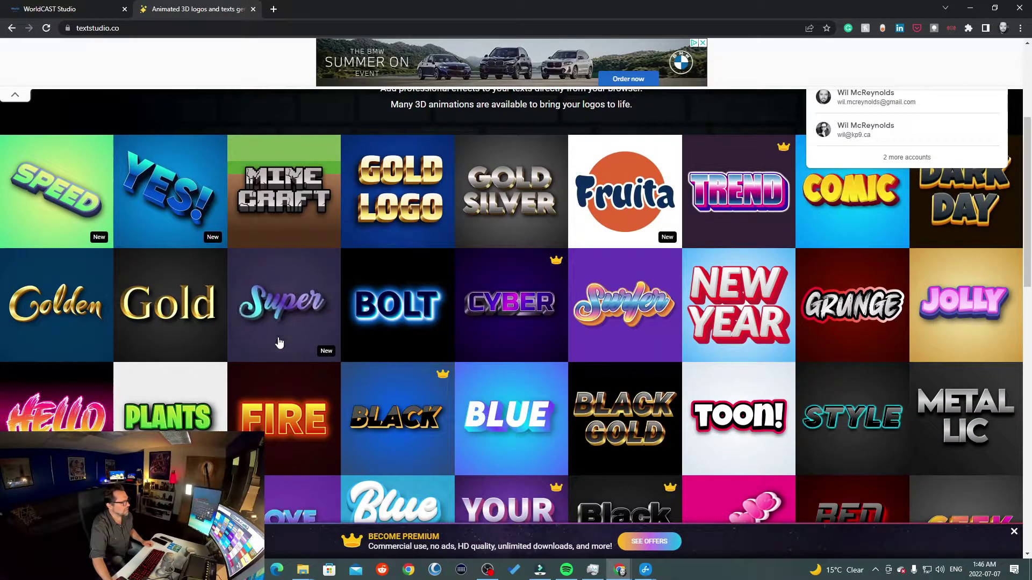
{"action": "left_click", "coordinate": [279, 342]}
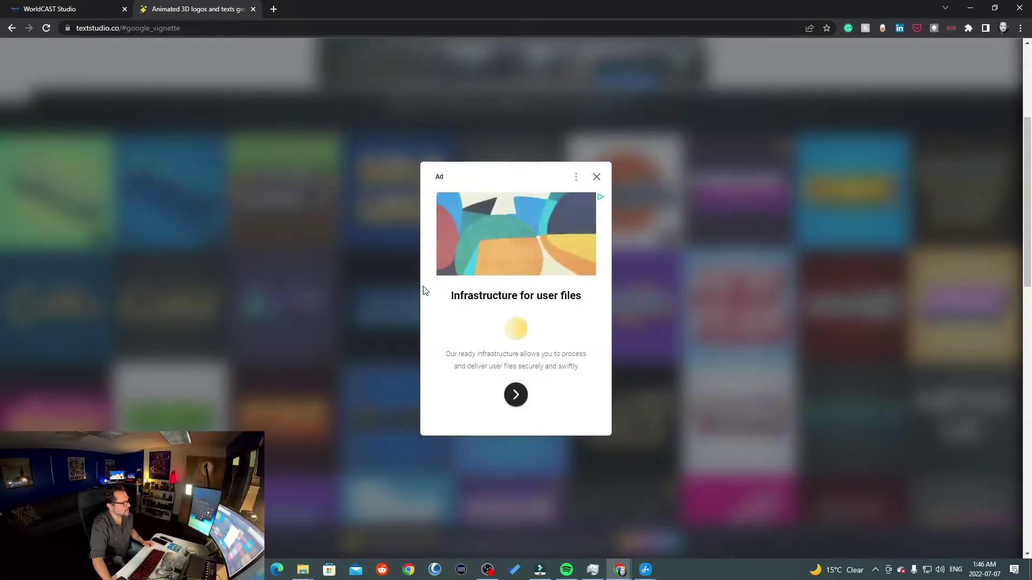
{"action": "left_click", "coordinate": [597, 177]}
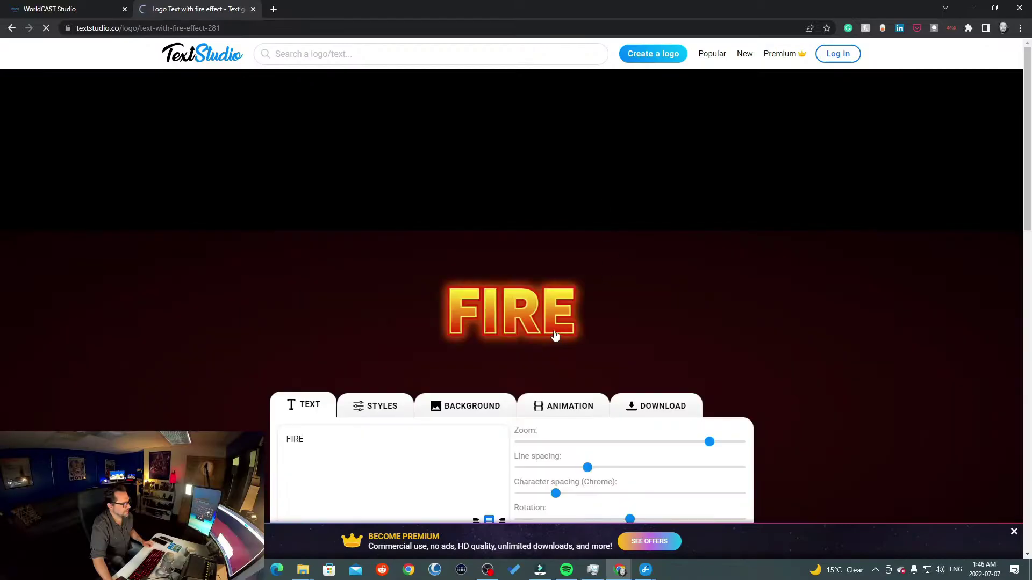
{"action": "scroll", "coordinate": [466, 385], "scroll_direction": "down", "scroll_amount": 3}
{"action": "type", "text": "HELLO"}
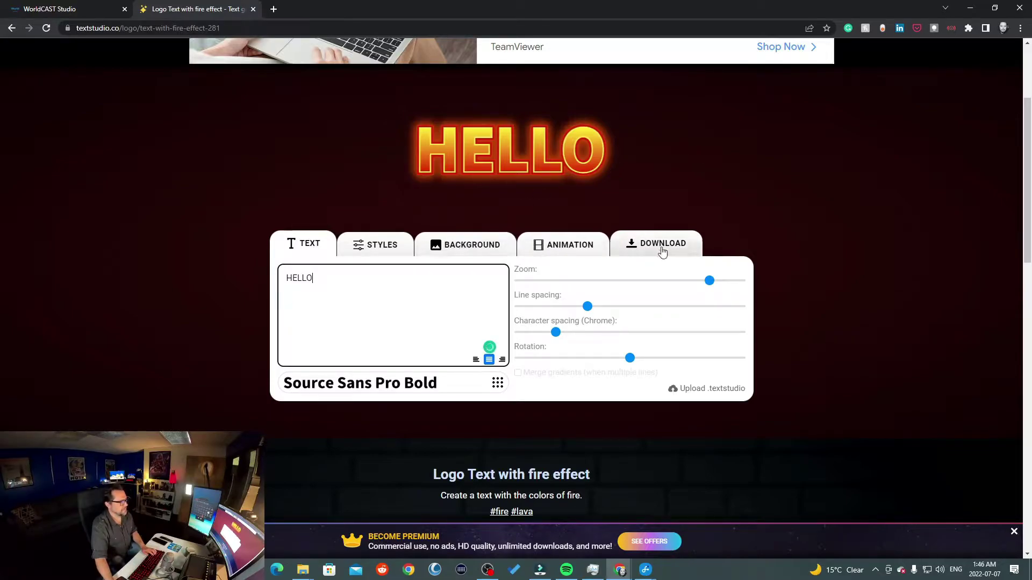
Step: Make the HELLO text's background transparent and open its download options
{"action": "left_click", "coordinate": [474, 246]}
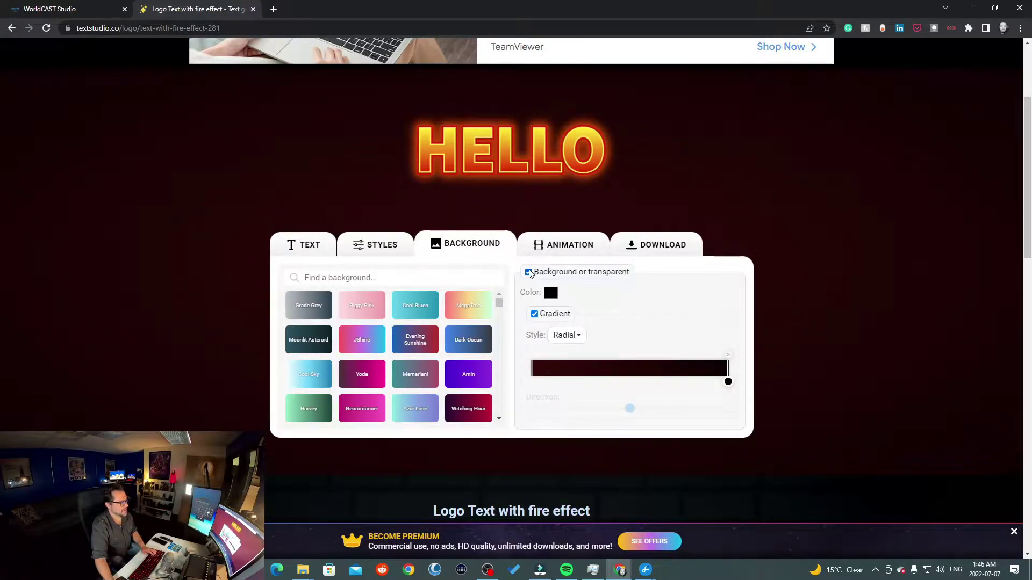
{"action": "left_click", "coordinate": [529, 272]}
{"action": "left_click", "coordinate": [653, 253]}
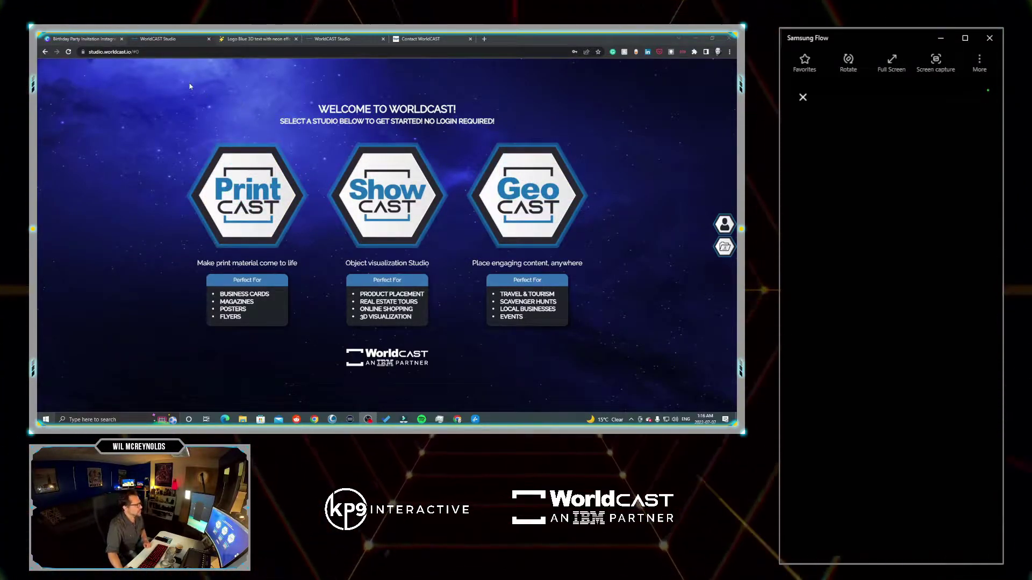
Step: Start a Freemium PrintCAST and title it Birthday Party followed by the surname on the invitation
{"action": "left_click", "coordinate": [232, 202]}
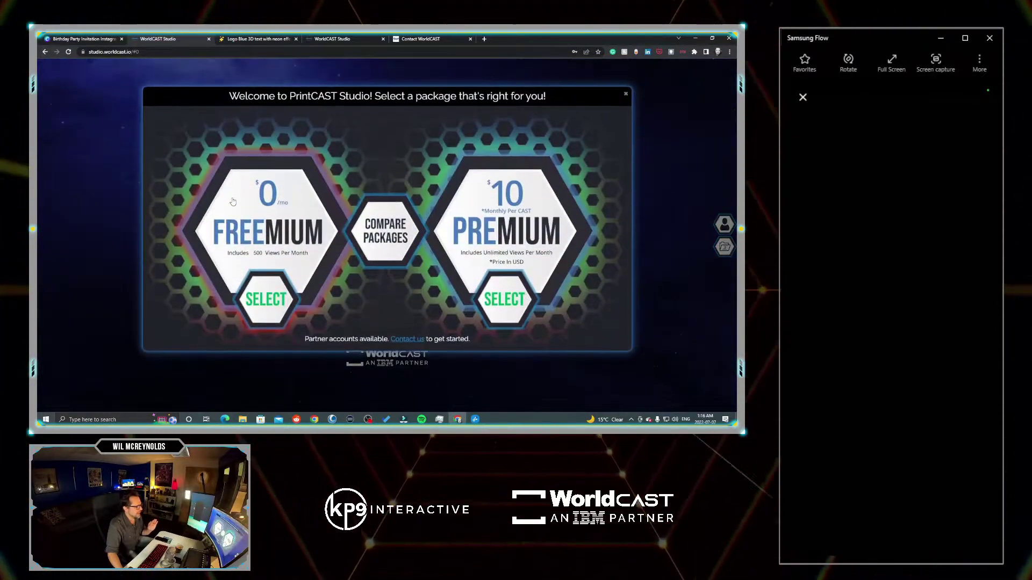
{"action": "left_click", "coordinate": [290, 295]}
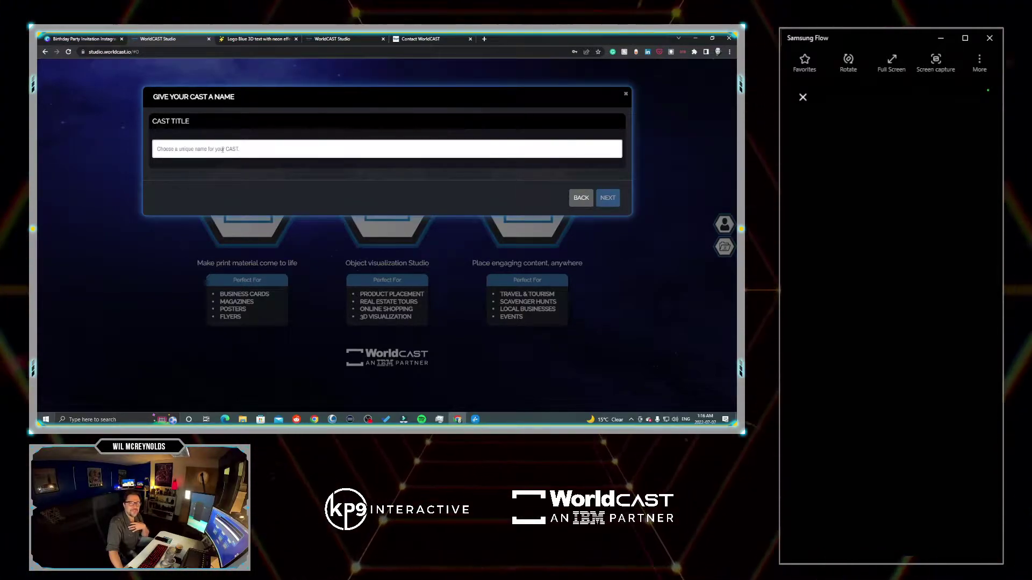
{"action": "left_click", "coordinate": [211, 146]}
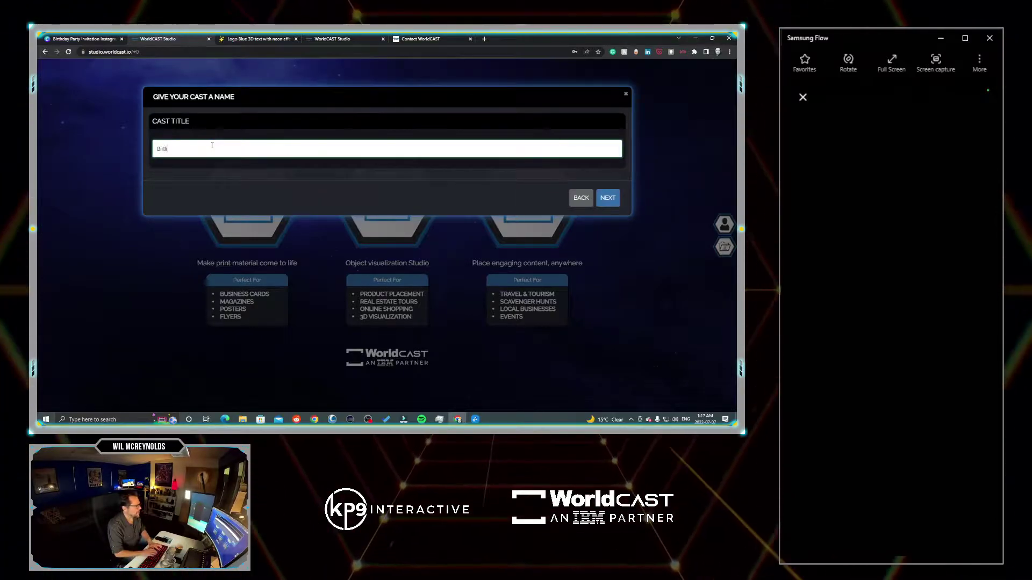
{"action": "type", "text": "Birthday Par"}
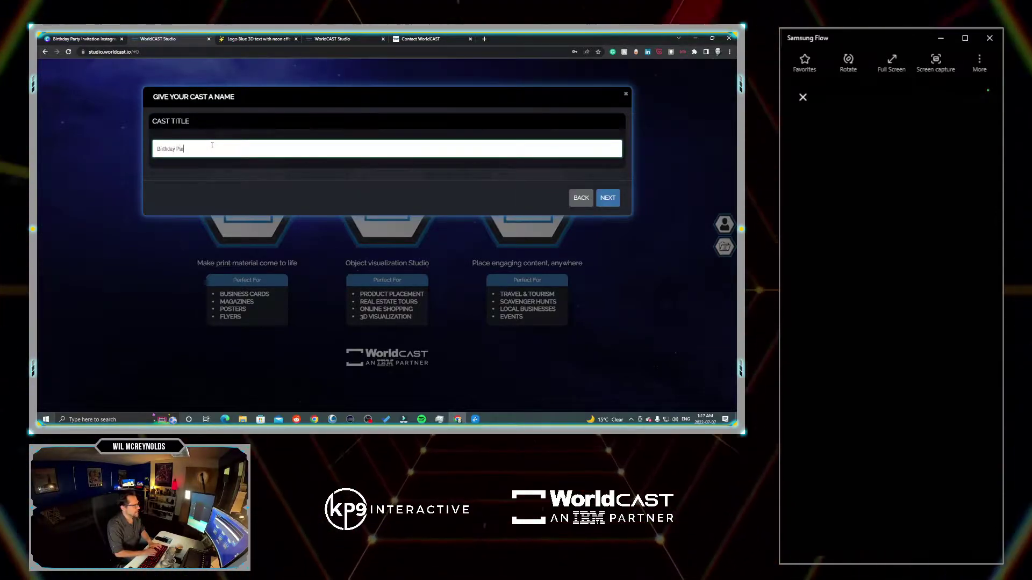
{"action": "type", "text": "ty Connor"}
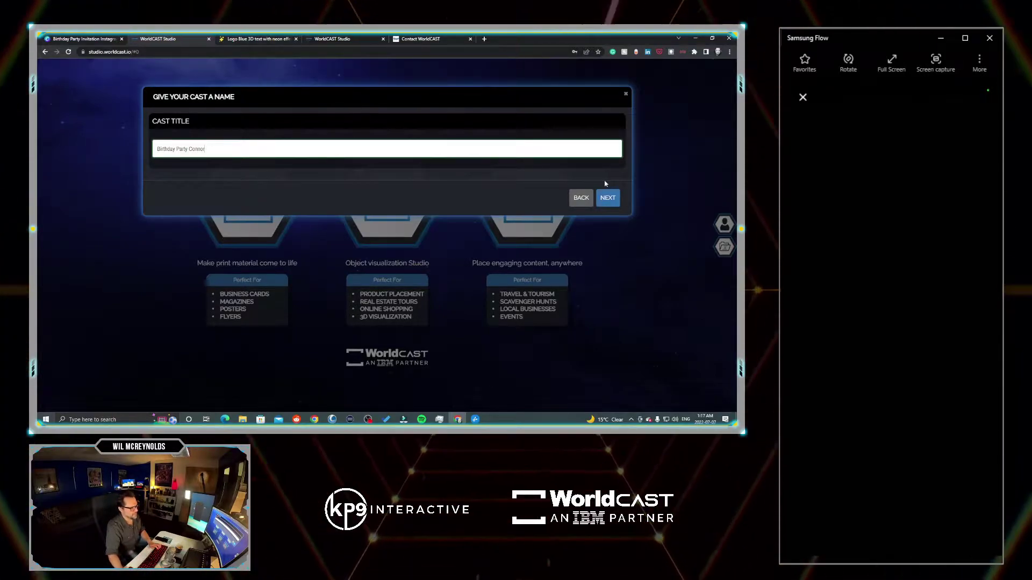
{"action": "left_click", "coordinate": [608, 198]}
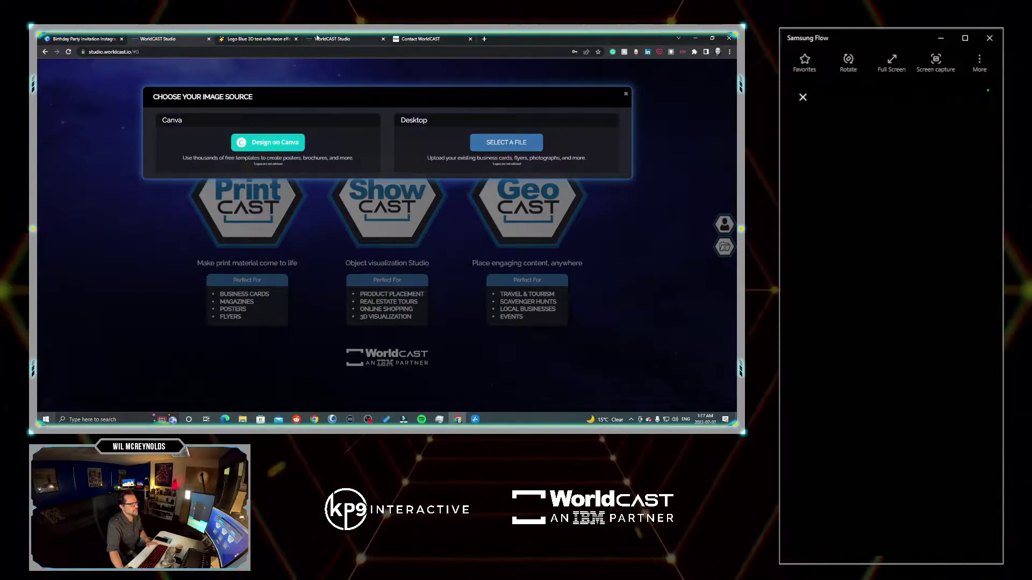
Step: Switch to the birthday invitation design in Canva and preview its embedded video, rewinding it to 0.0 s
{"action": "left_click", "coordinate": [79, 38]}
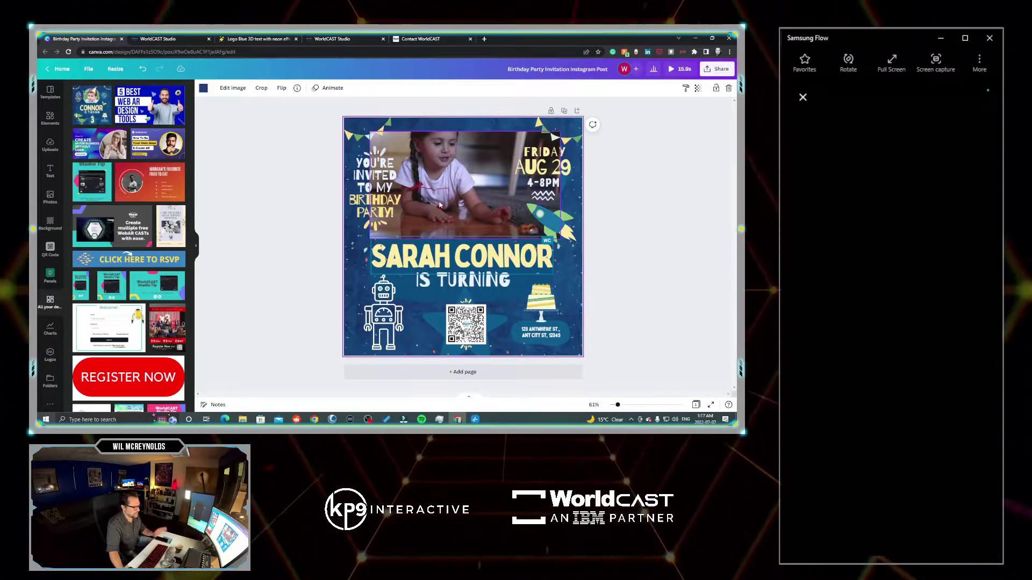
{"action": "left_click", "coordinate": [480, 192]}
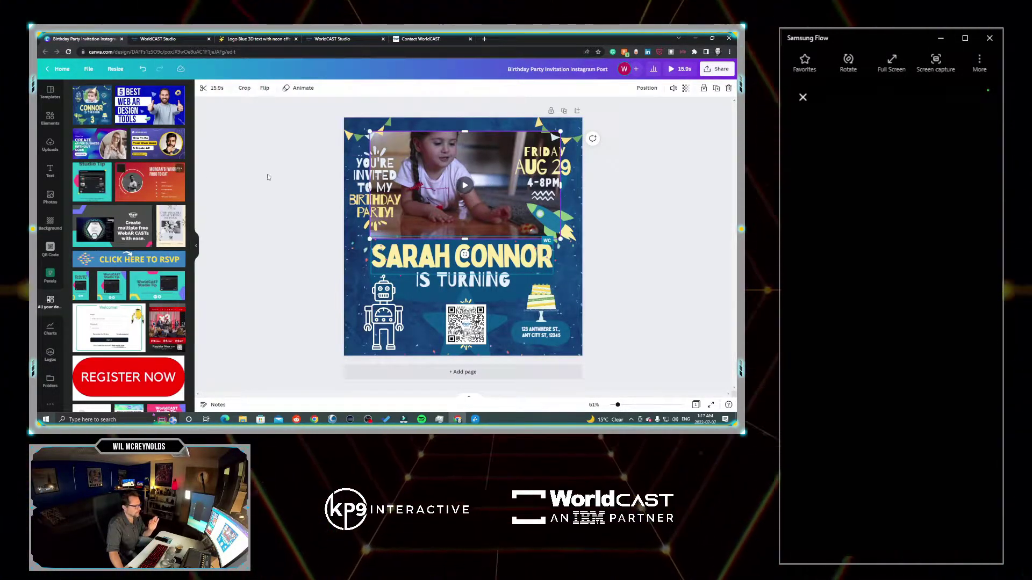
{"action": "left_click", "coordinate": [464, 186]}
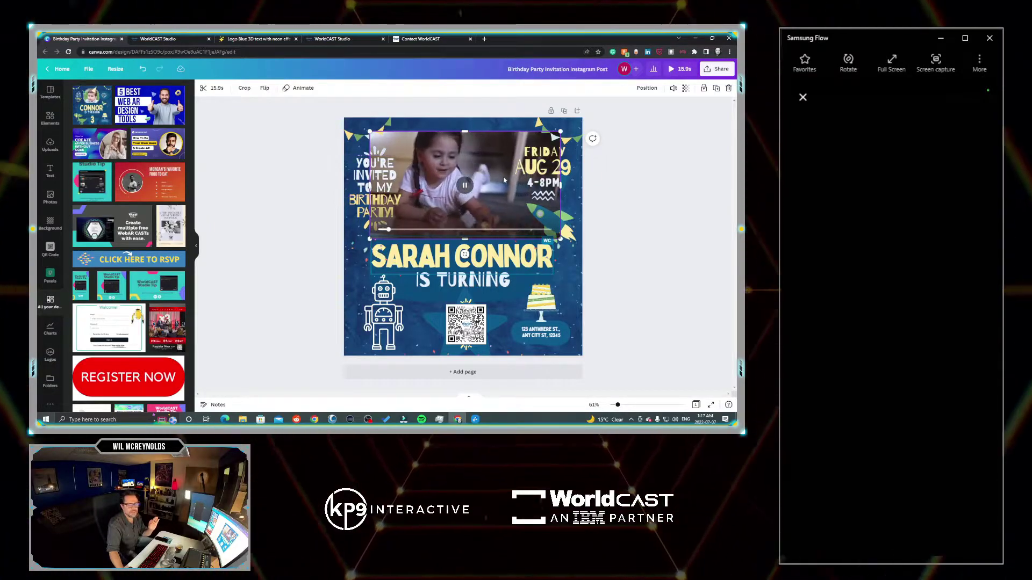
{"action": "left_click", "coordinate": [464, 186]}
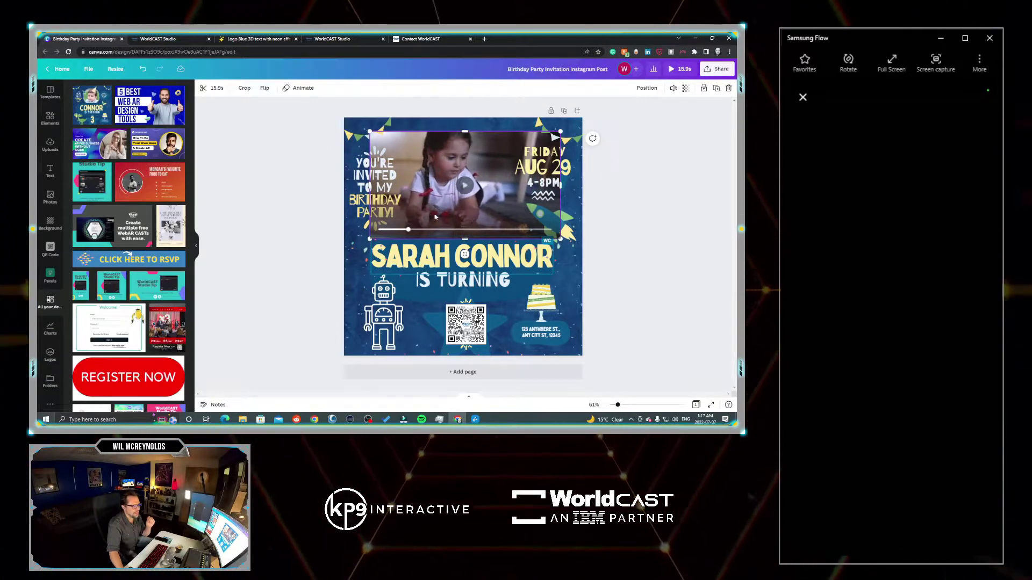
{"action": "left_click_drag", "start_coordinate": [404, 229], "coordinate": [369, 228]}
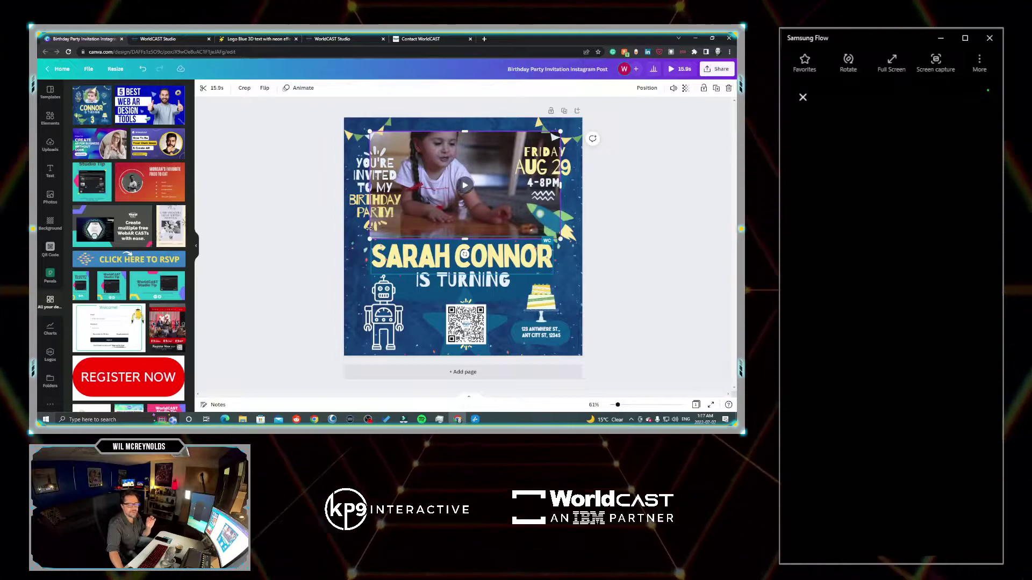
{"action": "mouse_move", "coordinate": [382, 231]}
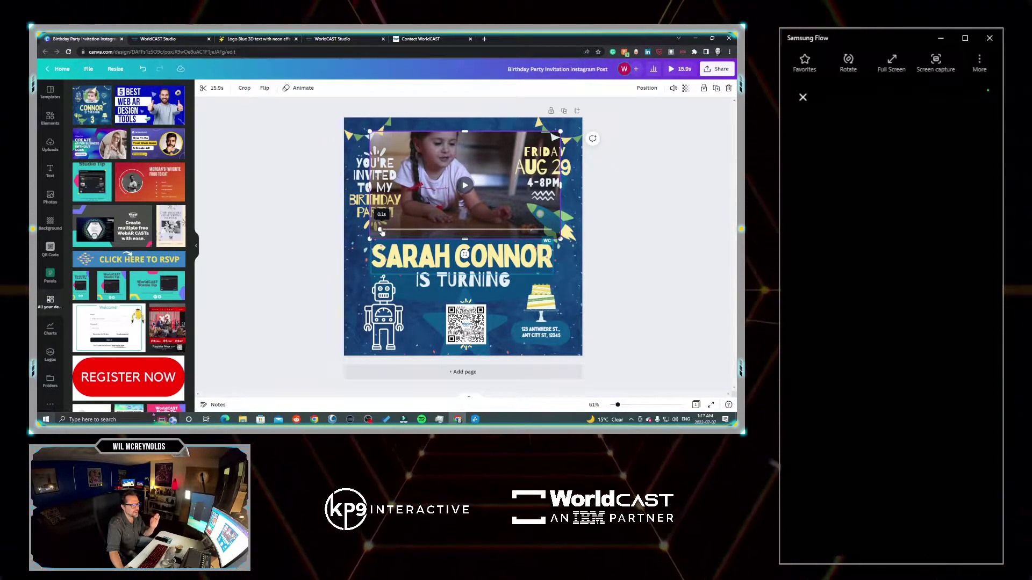
{"action": "mouse_move", "coordinate": [380, 228]}
{"action": "left_mouse_down"}
{"action": "mouse_move", "coordinate": [401, 230]}
{"action": "mouse_move", "coordinate": [378, 230]}
{"action": "left_mouse_up"}
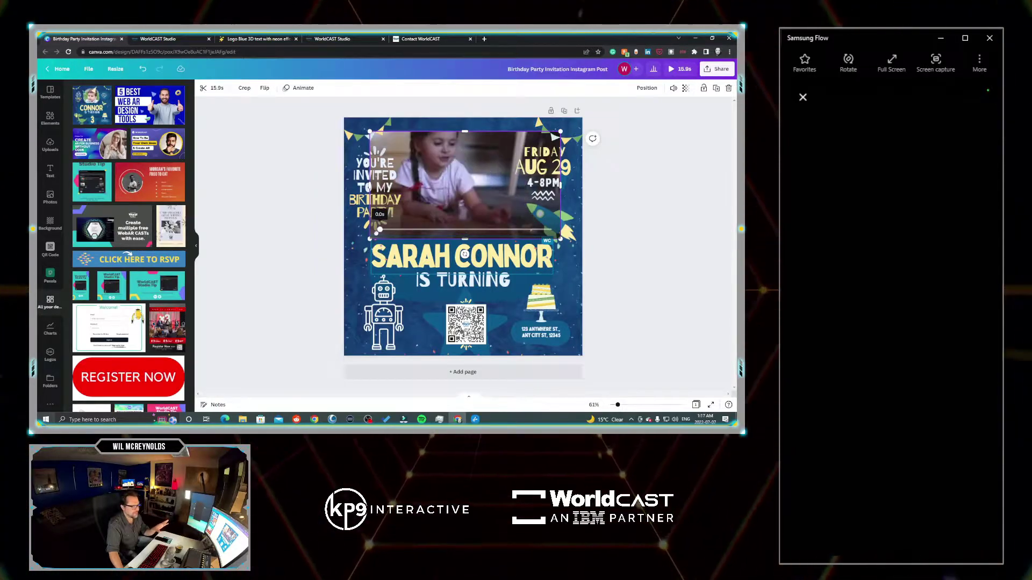
{"action": "left_click", "coordinate": [326, 223]}
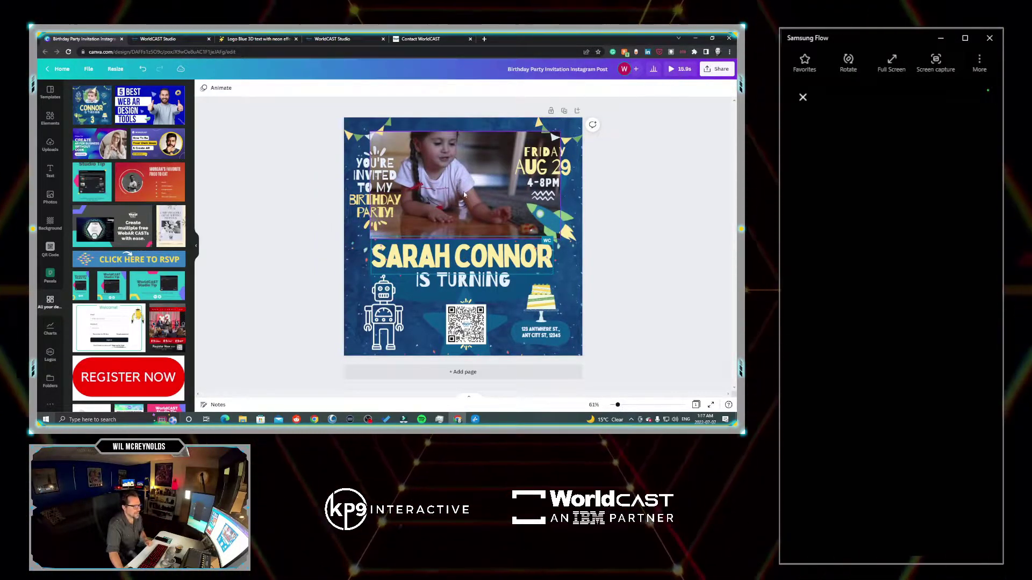
Step: Examine the Canva design's download options and return to the image source choice in WorldCAST Studio
{"action": "left_click", "coordinate": [711, 72]}
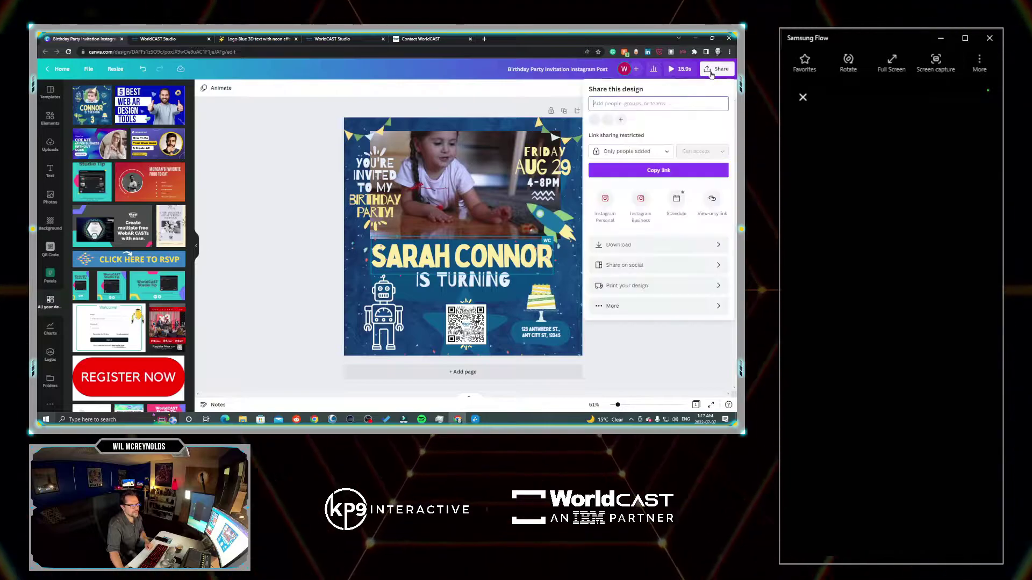
{"action": "left_click", "coordinate": [646, 246]}
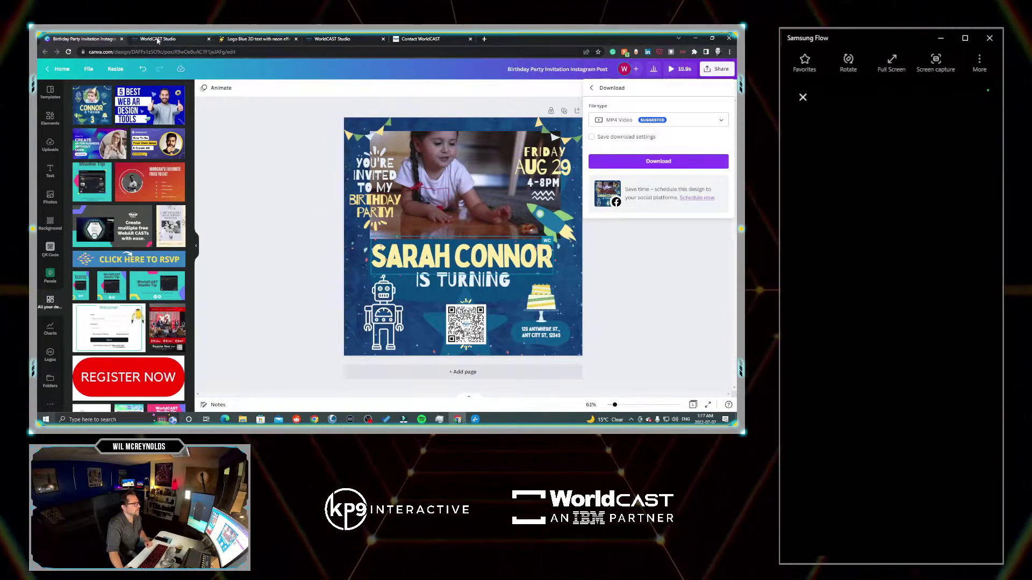
{"action": "left_click", "coordinate": [173, 39]}
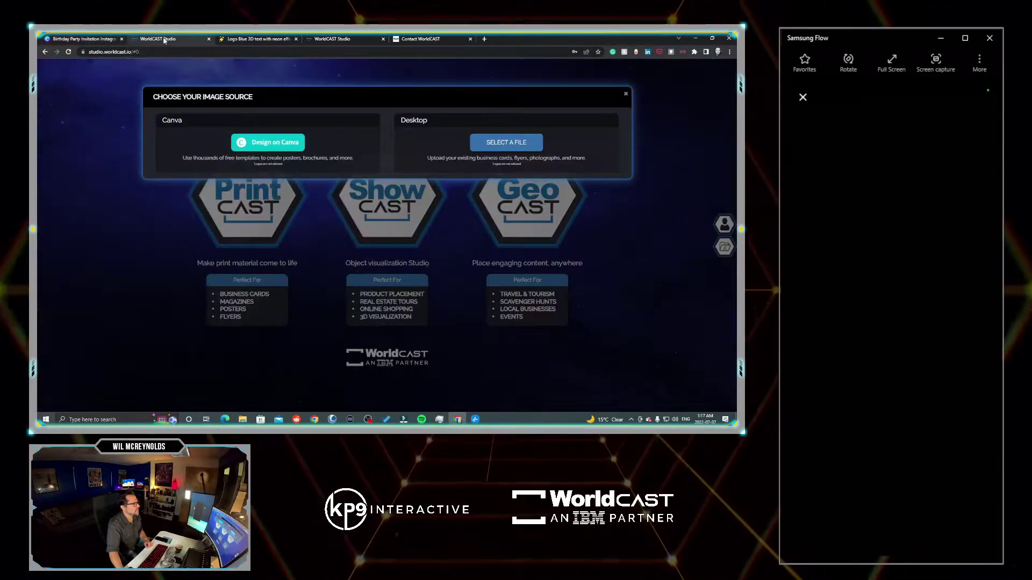
Step: Create a 5.5 x 5.5 in Canva invitation from the existing birthday party design and export it to PrintCAST
{"action": "left_click", "coordinate": [285, 150]}
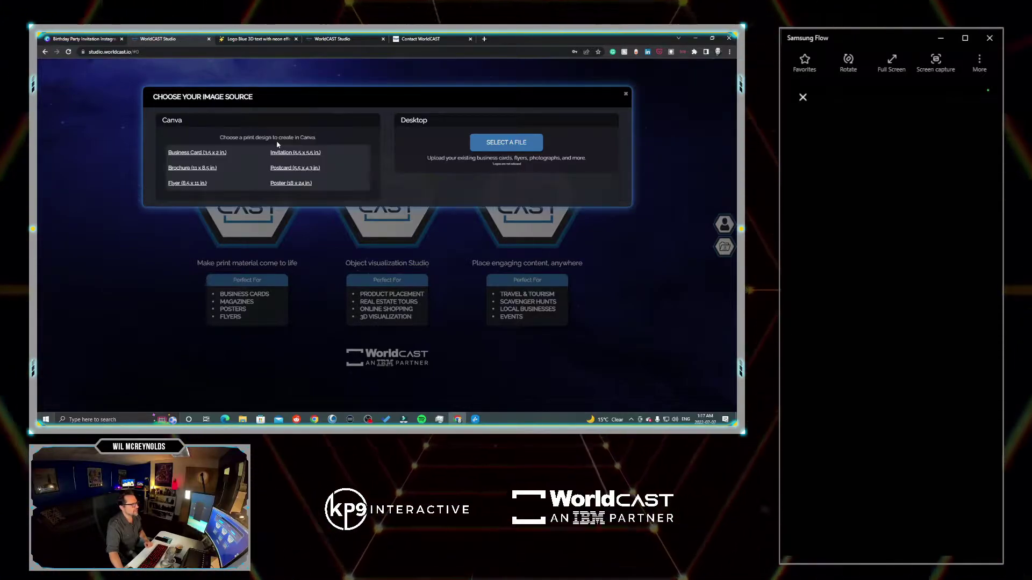
{"action": "left_click", "coordinate": [301, 156]}
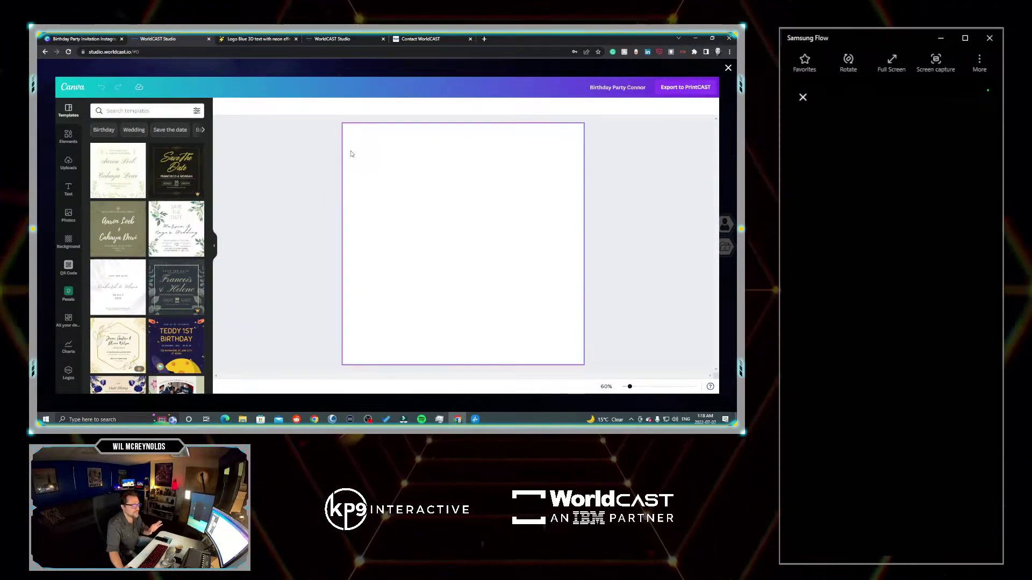
{"action": "left_click", "coordinate": [70, 319]}
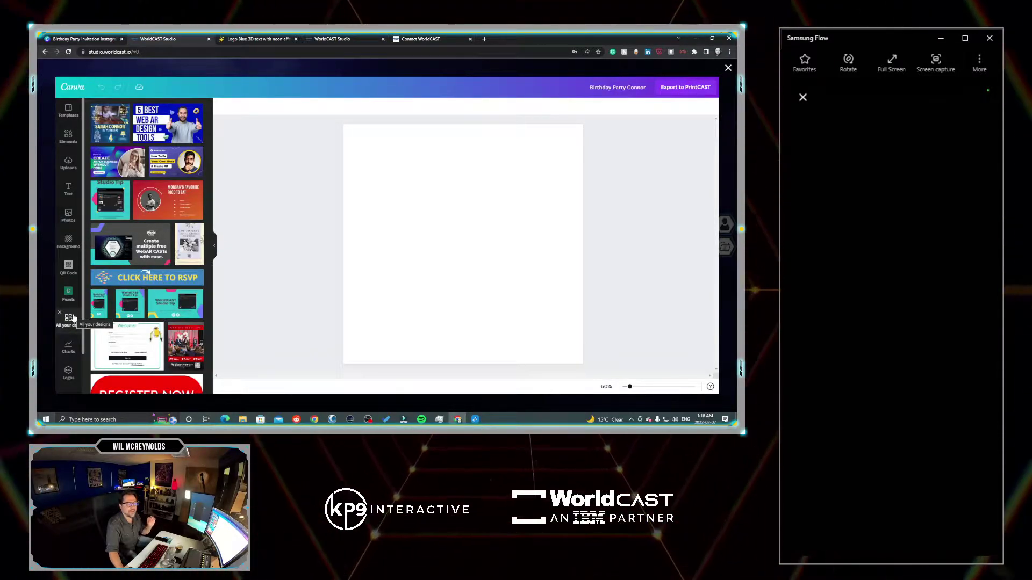
{"action": "left_click", "coordinate": [112, 129]}
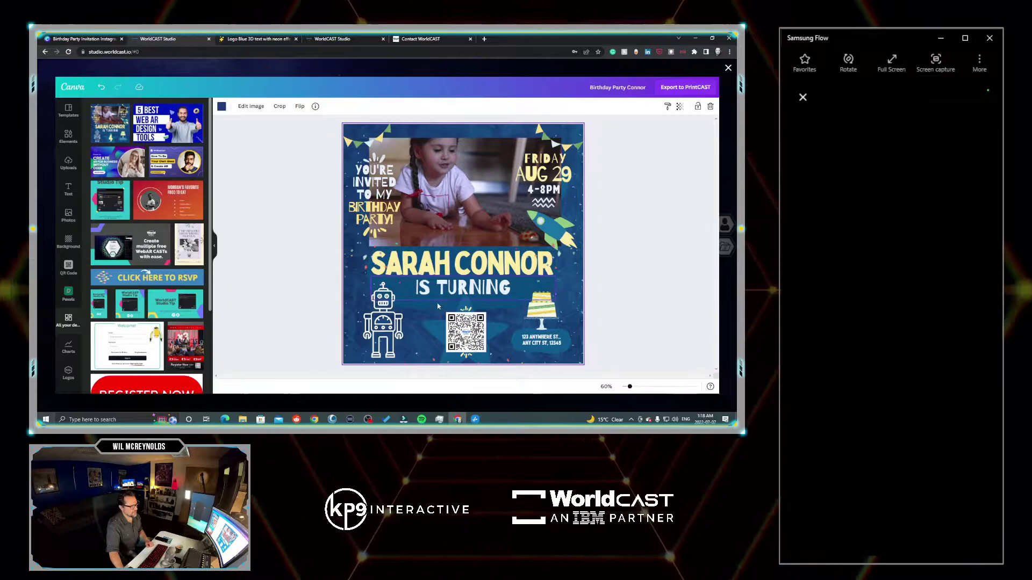
{"action": "left_click", "coordinate": [450, 316]}
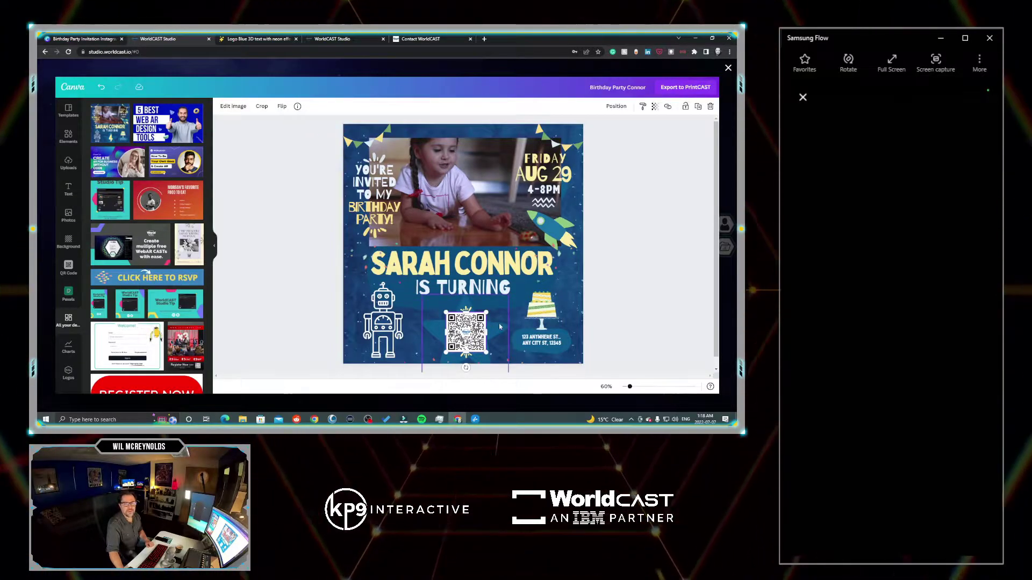
{"action": "left_click", "coordinate": [667, 92]}
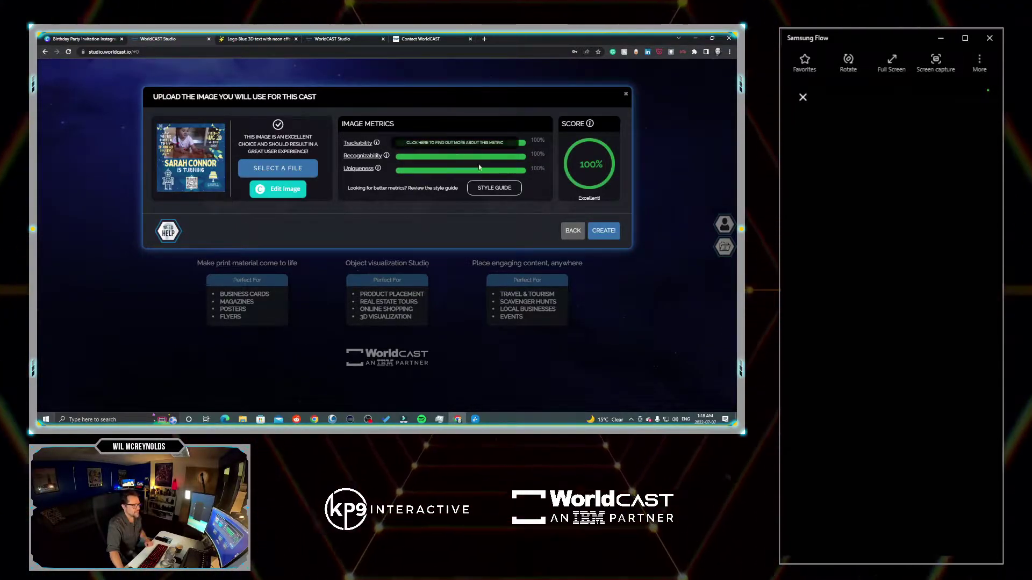
Step: Review the style guide on good target images and create the cast with the exported invitation image
{"action": "left_click", "coordinate": [503, 188]}
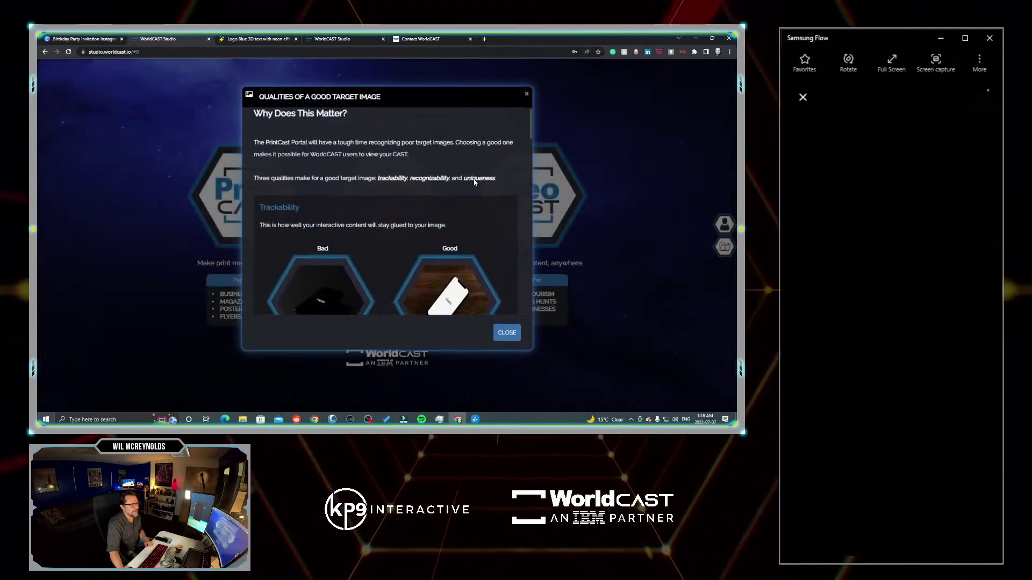
{"action": "scroll", "coordinate": [454, 204], "scroll_direction": "down", "scroll_amount": 3}
{"action": "scroll", "coordinate": [455, 208], "scroll_direction": "down", "scroll_amount": 10}
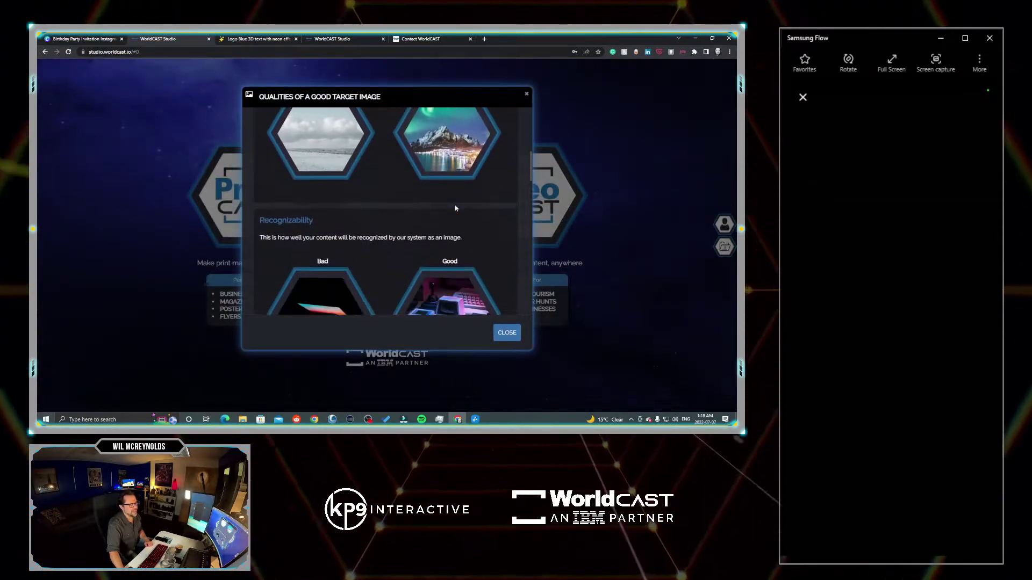
{"action": "scroll", "coordinate": [454, 208], "scroll_direction": "down", "scroll_amount": 10}
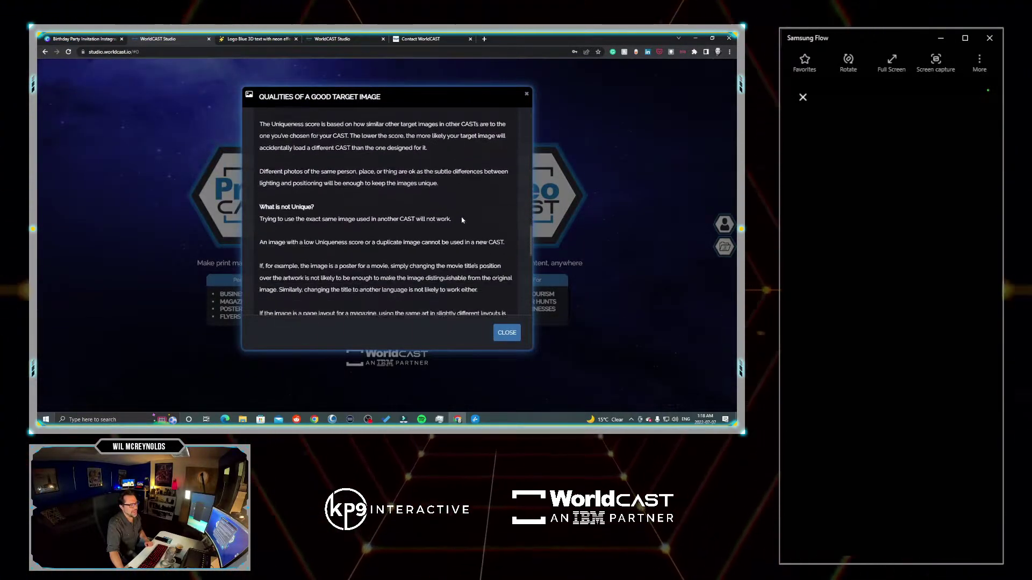
{"action": "left_click", "coordinate": [506, 333]}
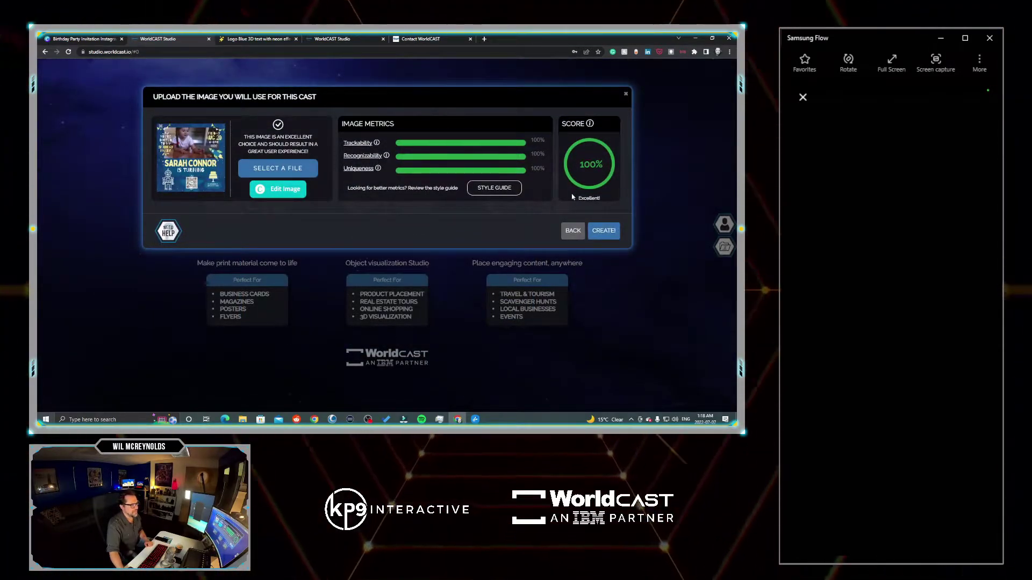
{"action": "left_click", "coordinate": [609, 233]}
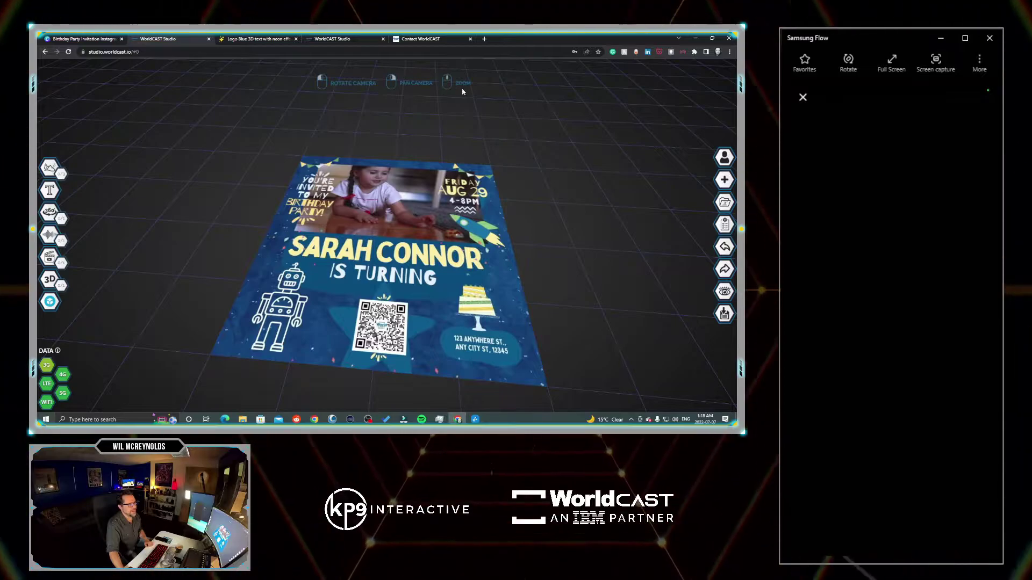
Step: Switch the PrintCAST editor to full screen with the whole invitation in view
{"action": "scroll", "coordinate": [355, 203], "scroll_direction": "down", "scroll_amount": 1}
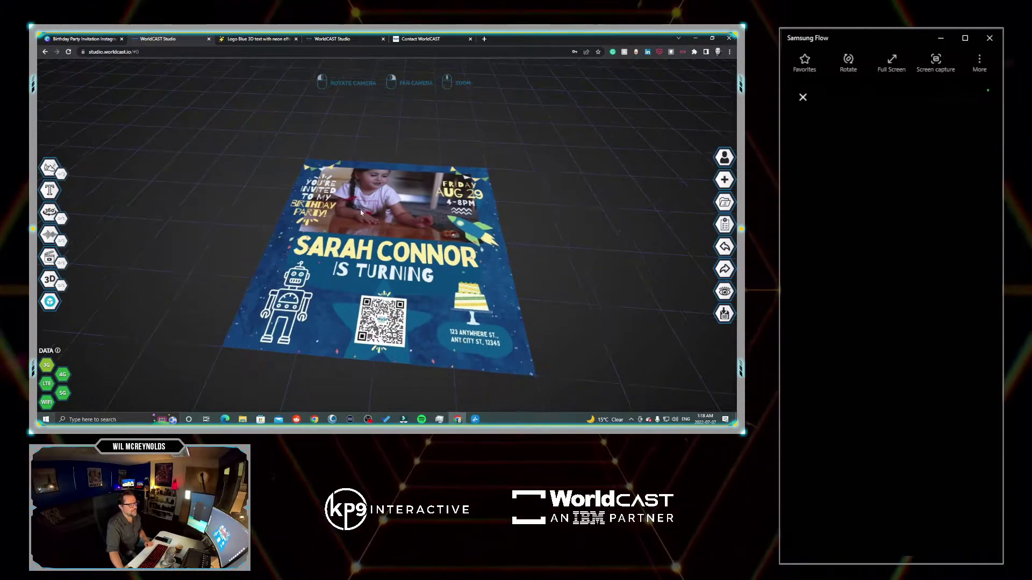
{"action": "scroll", "coordinate": [356, 203], "scroll_direction": "up", "scroll_amount": 1}
{"action": "scroll", "coordinate": [356, 203], "scroll_direction": "down", "scroll_amount": 4}
{"action": "left_click_drag", "start_coordinate": [390, 204], "coordinate": [406, 252]}
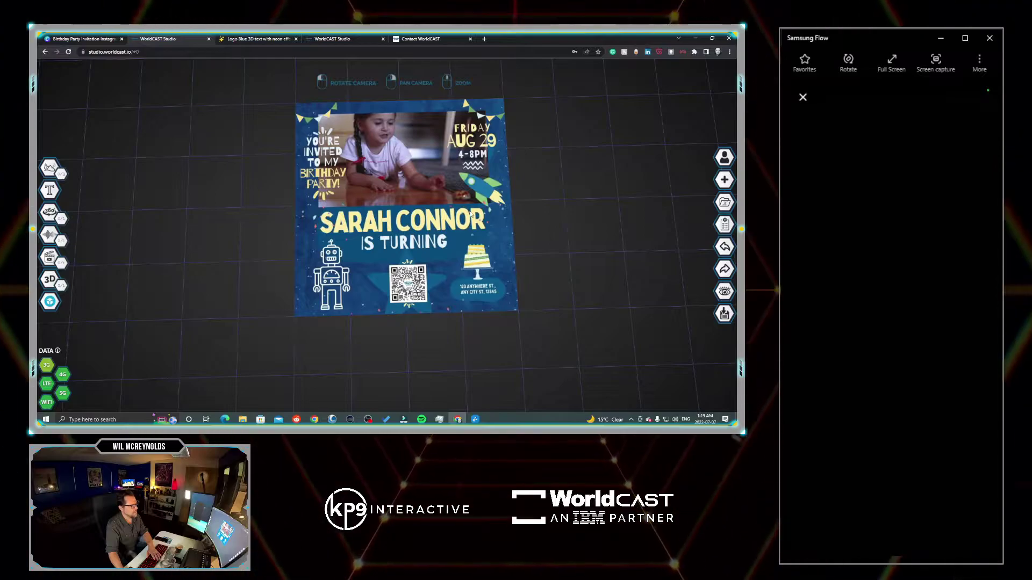
{"action": "key", "text": "F11"}
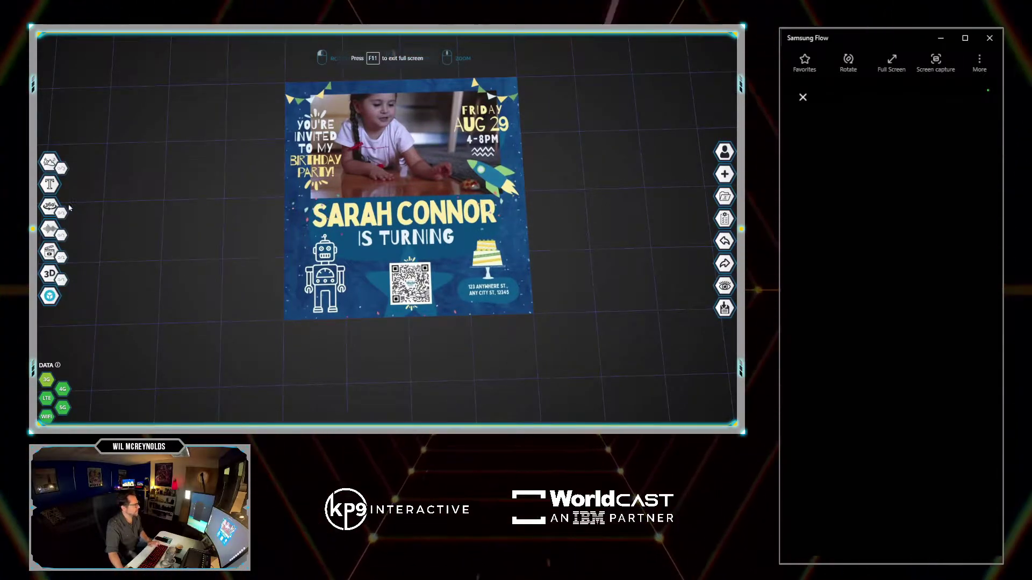
{"action": "left_click", "coordinate": [83, 189]}
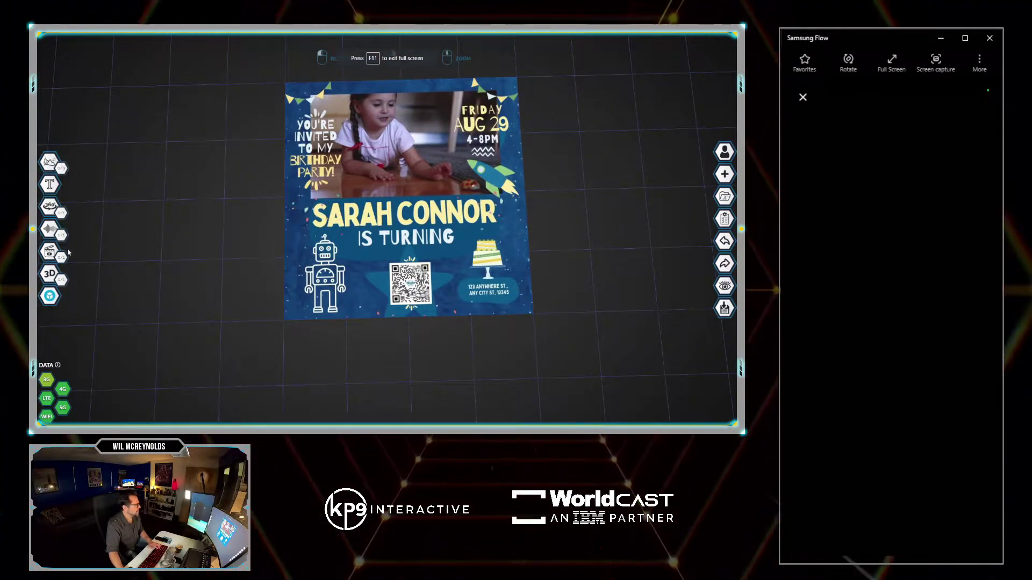
Step: Upload the video file Blue Simple Boy Birthday Party Invitation Instagram Post (2).mp4 onto the invitation, leaving its title blank
{"action": "mouse_move", "coordinate": [48, 254]}
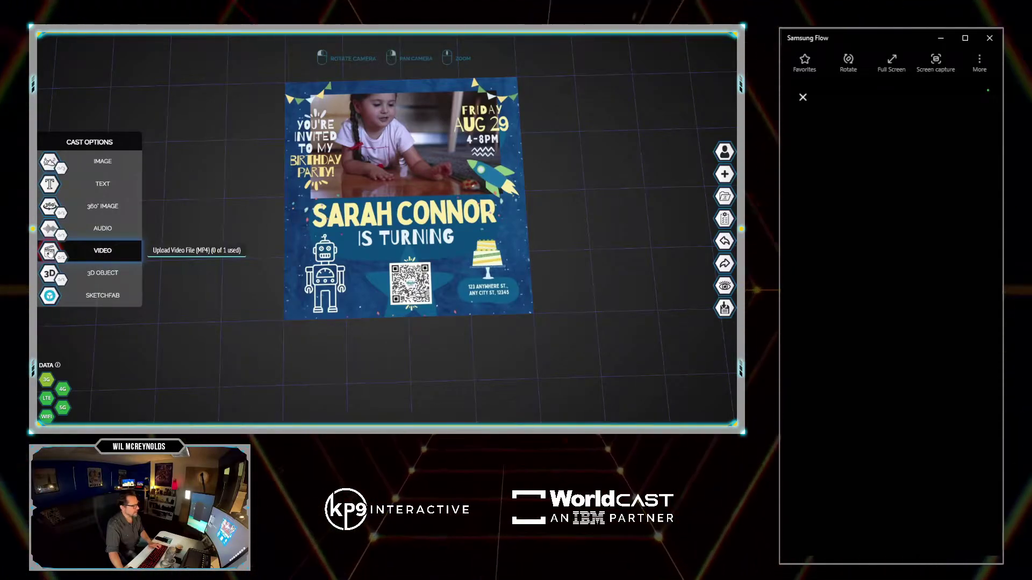
{"action": "left_click", "coordinate": [48, 252]}
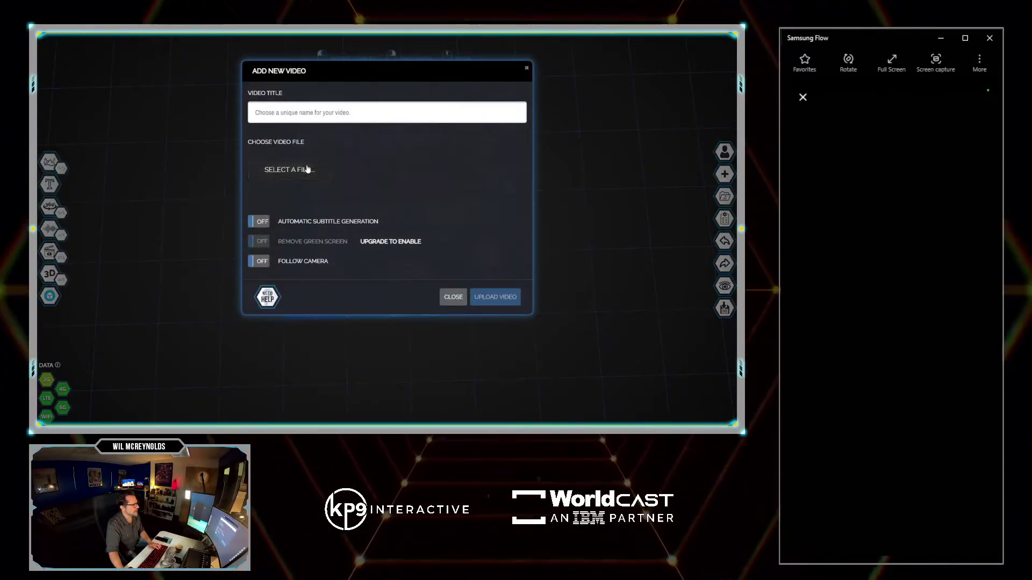
{"action": "left_click", "coordinate": [290, 169]}
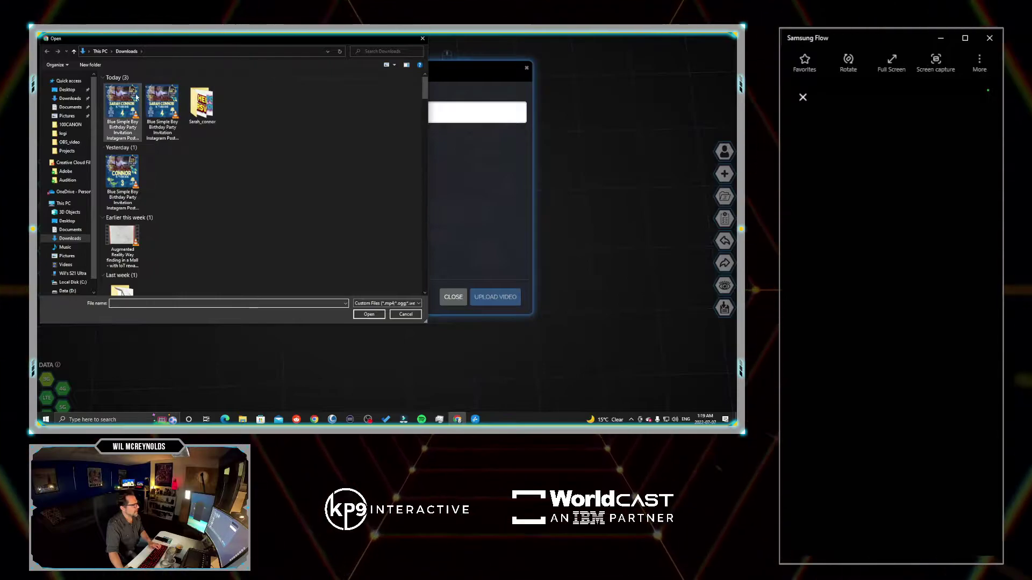
{"action": "double_click", "coordinate": [123, 101]}
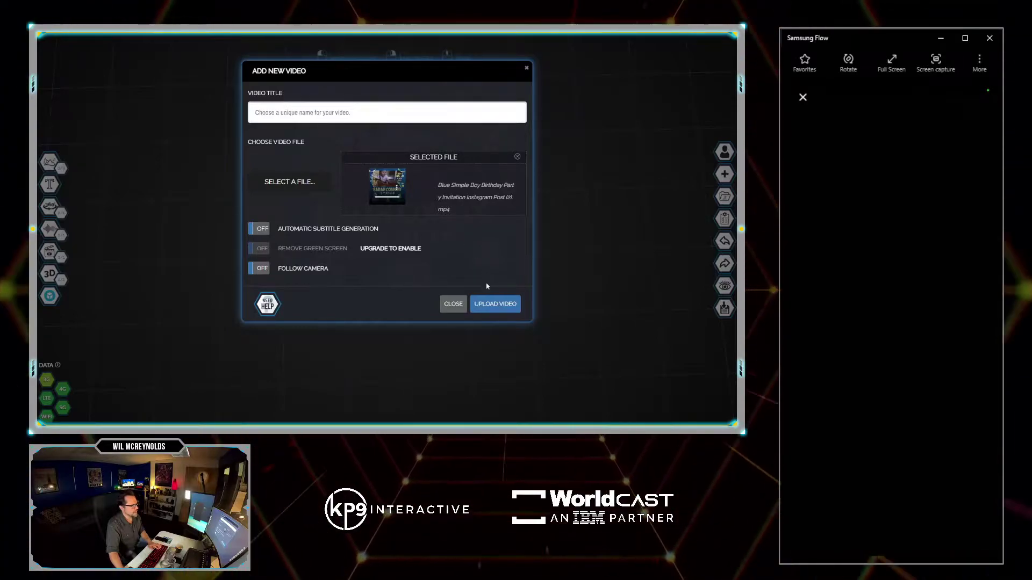
{"action": "left_click", "coordinate": [495, 304]}
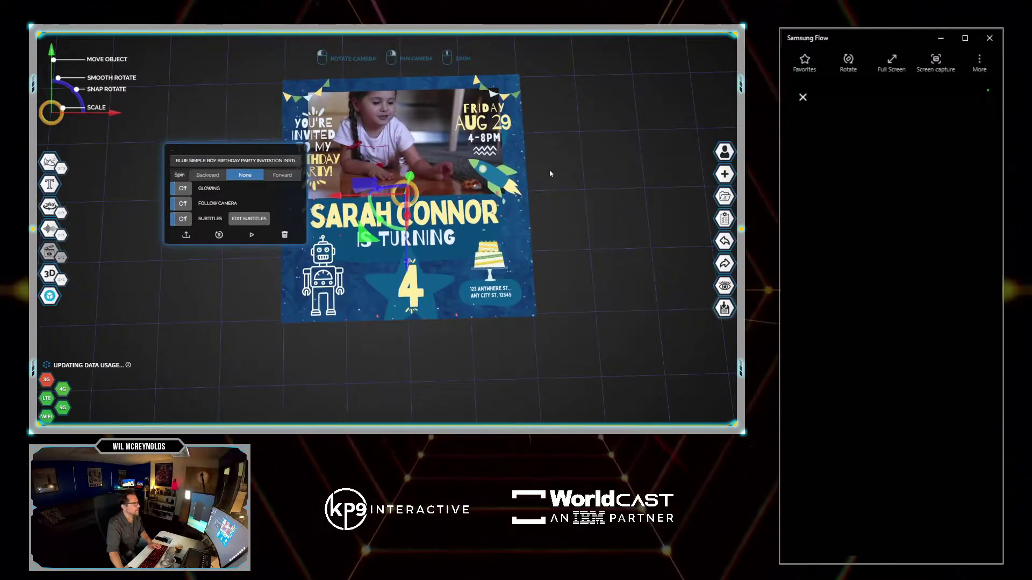
{"action": "left_click", "coordinate": [549, 173]}
Step: Import the free animated Cosmonaut on a Rocket model found on Sketchfab with "rocket" and move it over the invitation's robot
{"action": "left_click", "coordinate": [50, 295]}
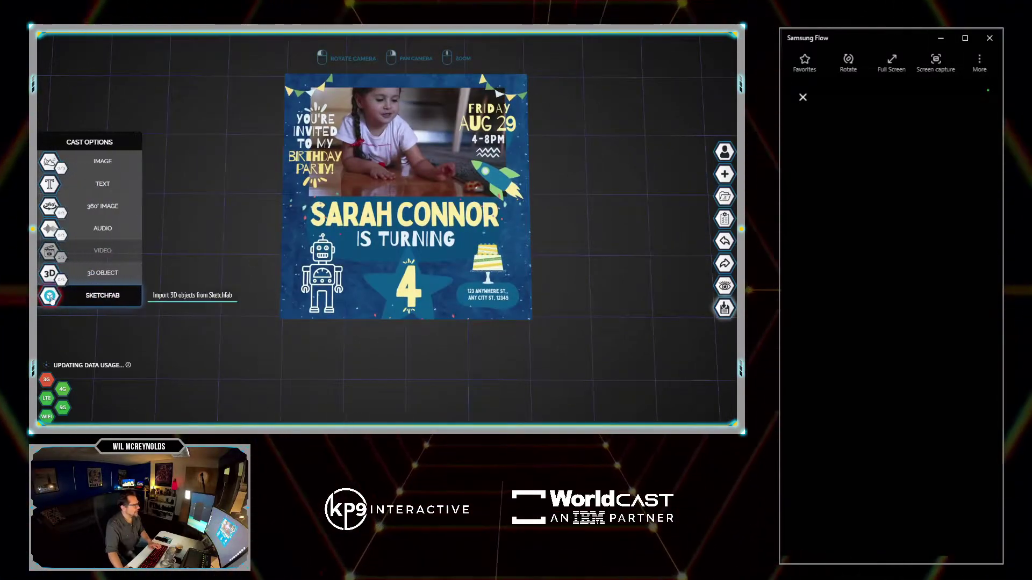
{"action": "left_click", "coordinate": [105, 295]}
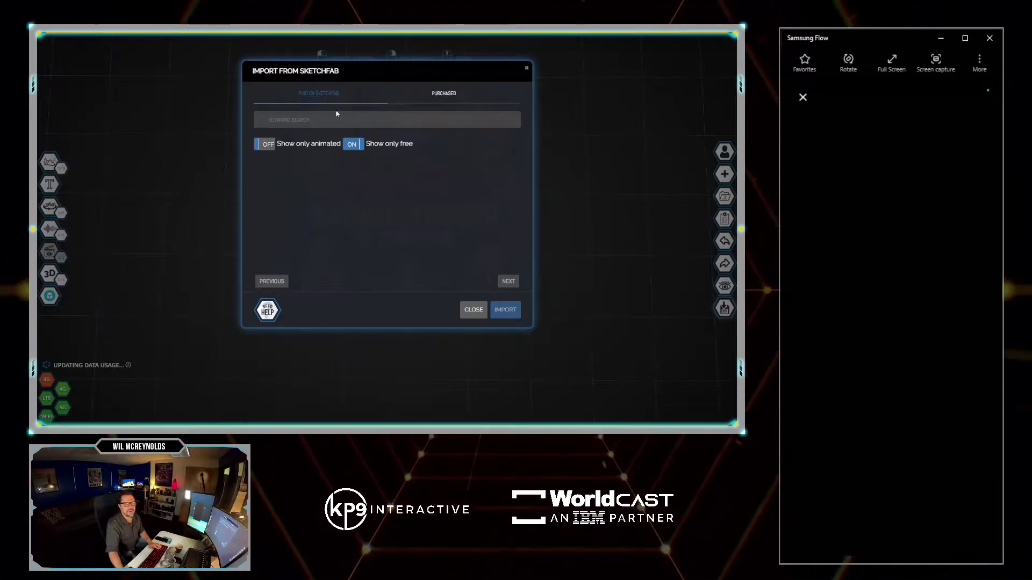
{"action": "left_click", "coordinate": [298, 118]}
{"action": "type", "text": "ROCKET"}
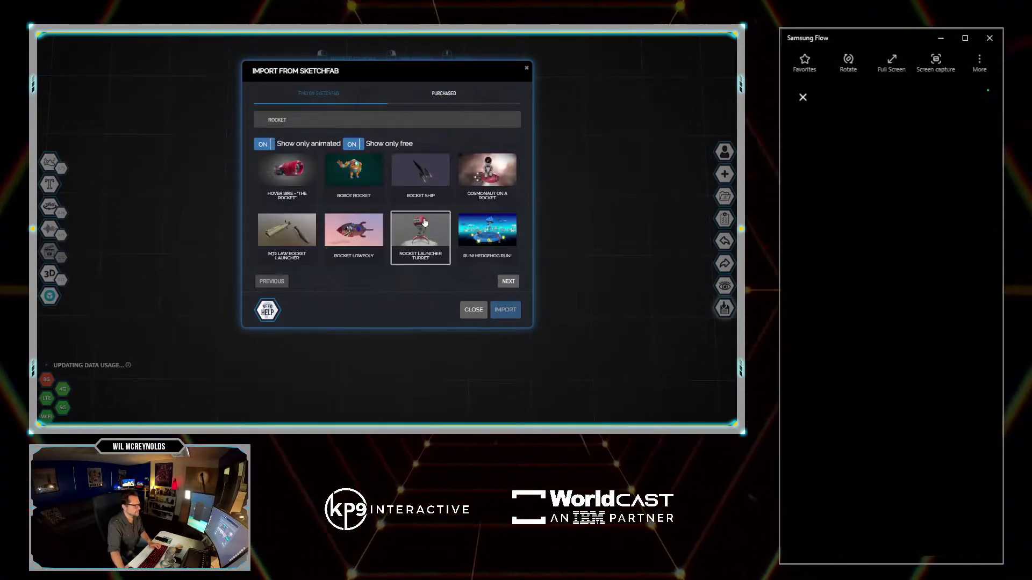
{"action": "left_click", "coordinate": [473, 178]}
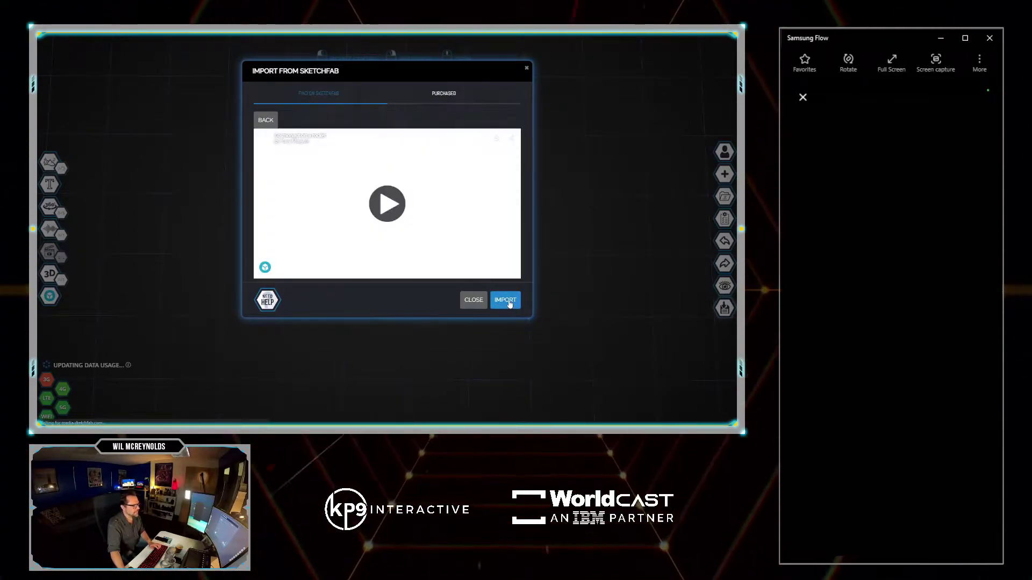
{"action": "left_click", "coordinate": [508, 303]}
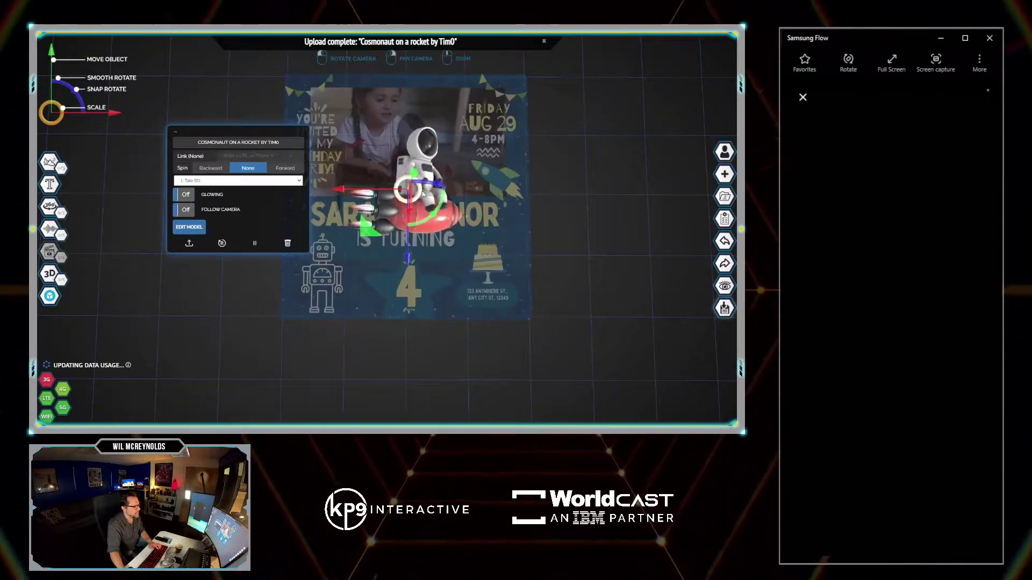
{"action": "left_click_drag", "start_coordinate": [422, 195], "coordinate": [300, 273]}
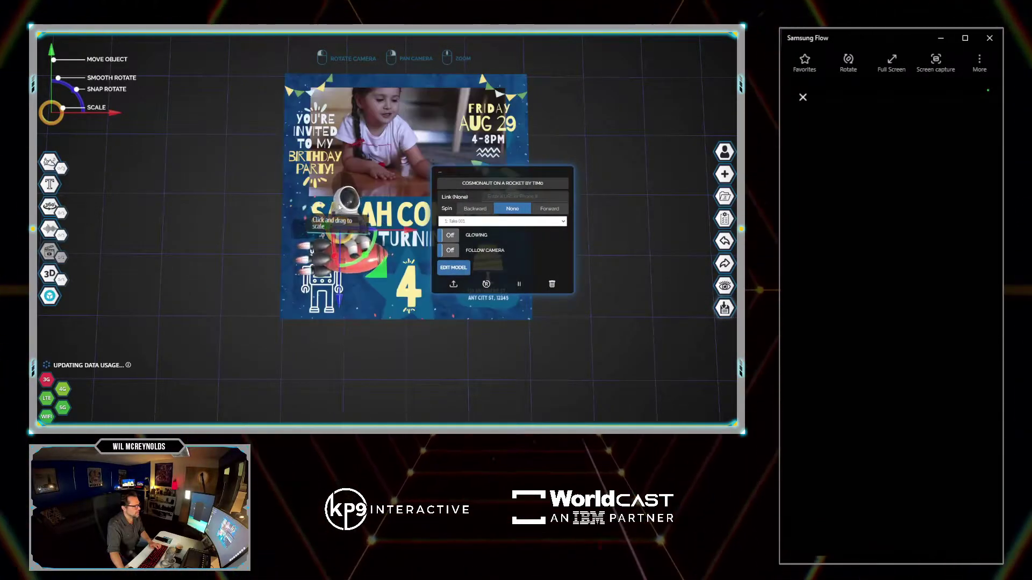
Step: Turn off the animated-only filter, search Sketchfab for "number 4" and import the 3D Number - 4 (FOUR) model
{"action": "left_click", "coordinate": [92, 295]}
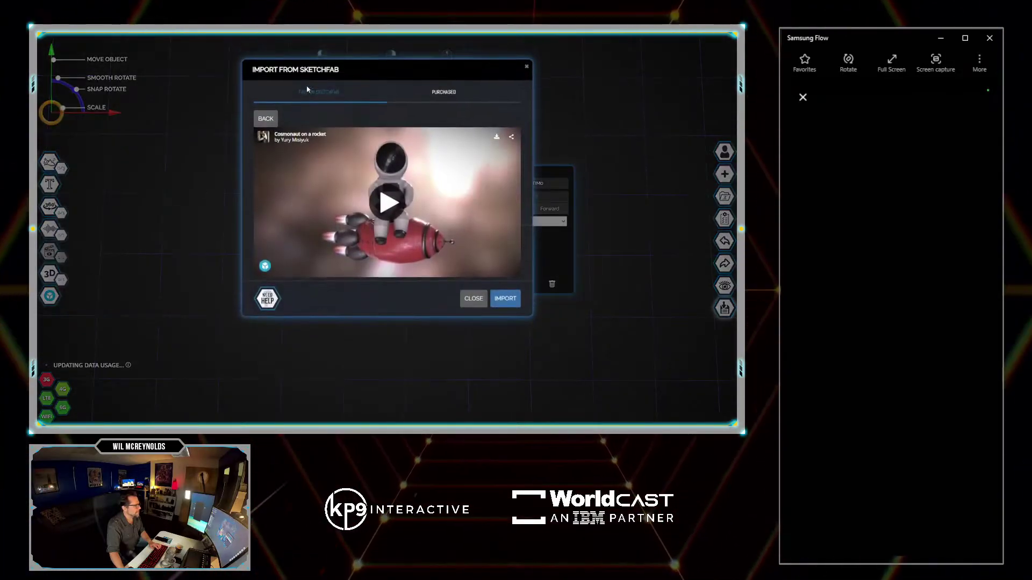
{"action": "left_click", "coordinate": [270, 124]}
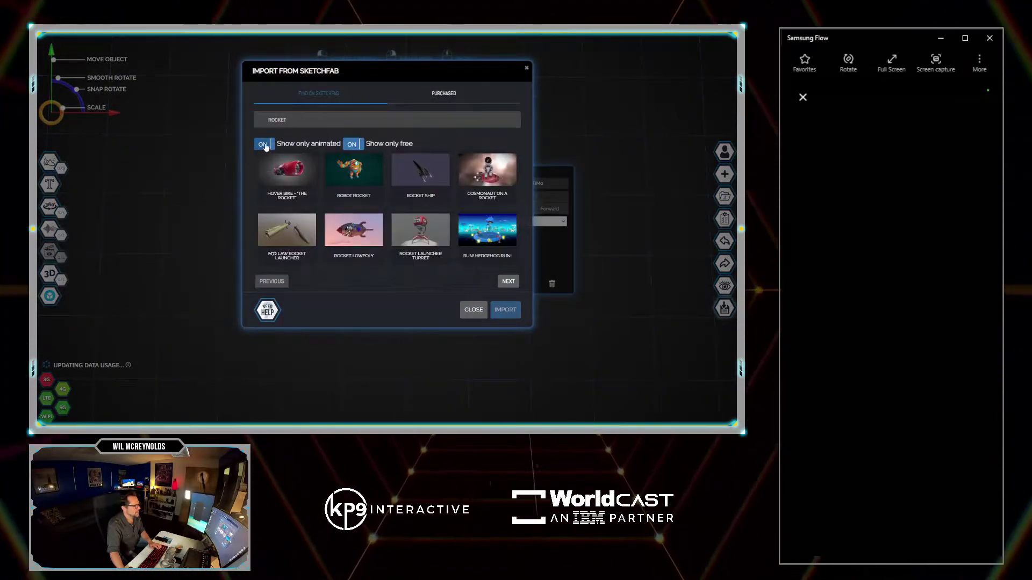
{"action": "left_click", "coordinate": [265, 146]}
{"action": "double_click", "coordinate": [264, 121]}
{"action": "type", "text": "N"}
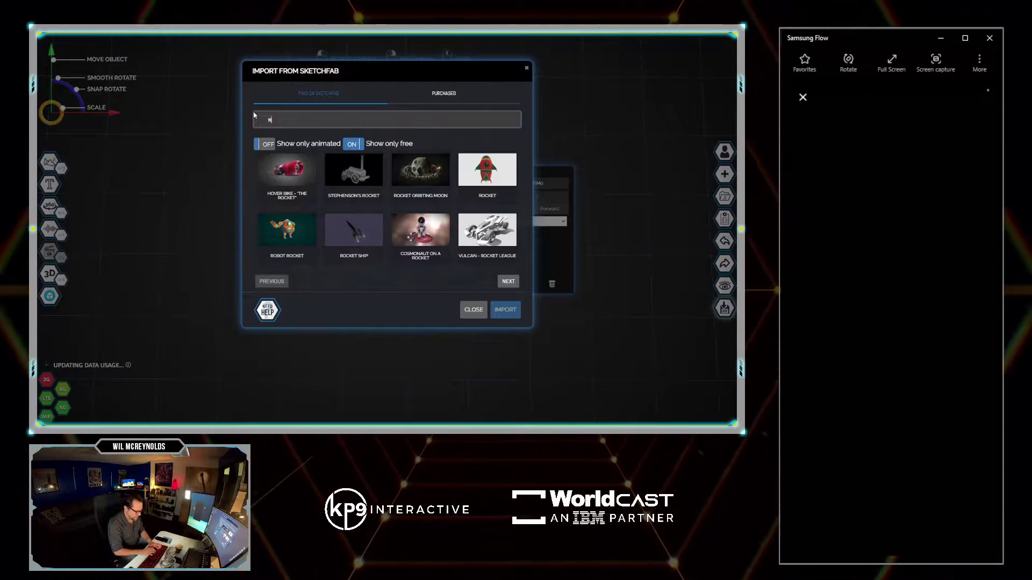
{"action": "type", "text": "UMBER 4"}
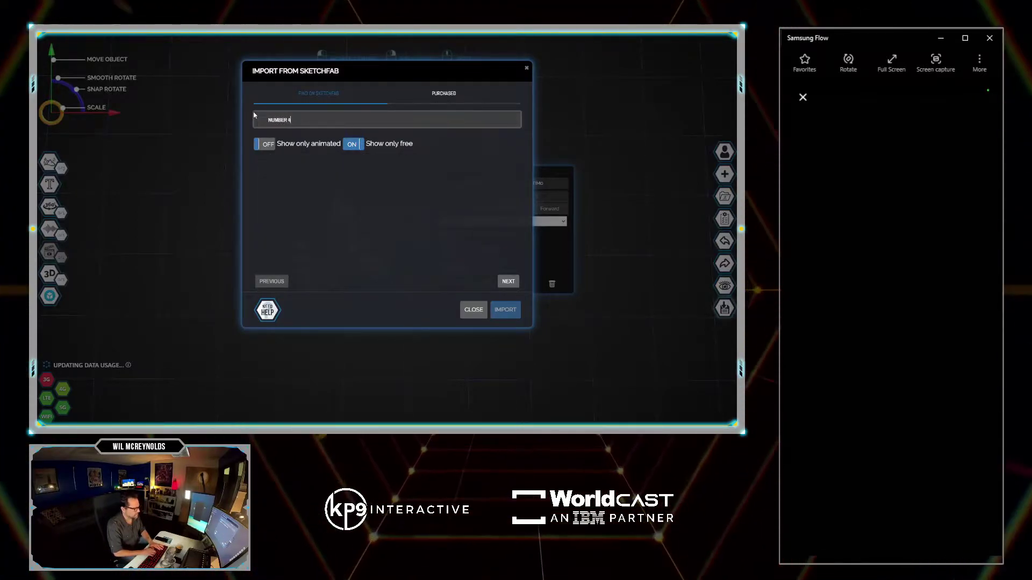
{"action": "left_click", "coordinate": [488, 170]}
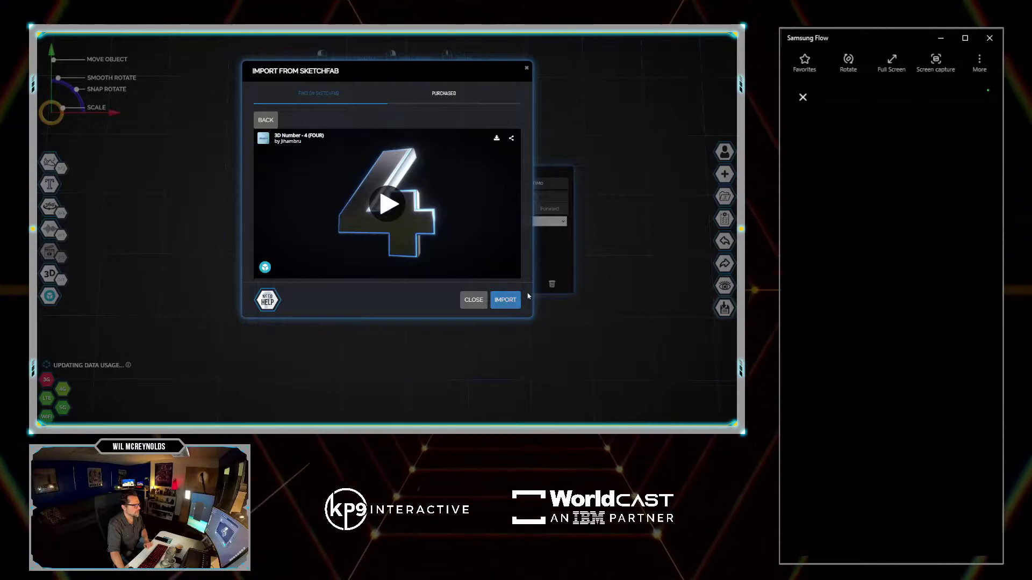
{"action": "left_click", "coordinate": [510, 296]}
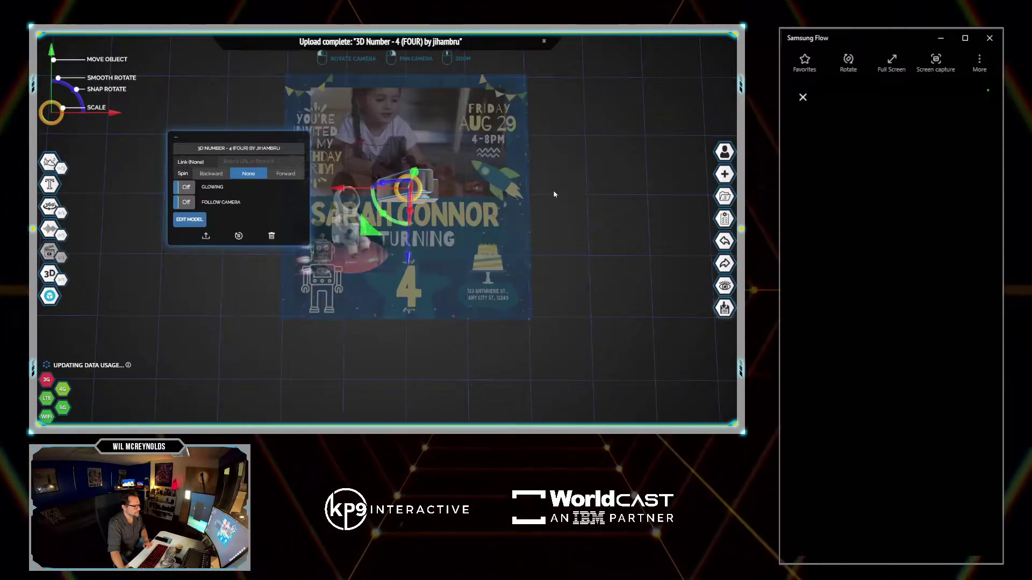
Step: Try to rotate the number 4 model with the 45° snap rotation
{"action": "left_click", "coordinate": [411, 198]}
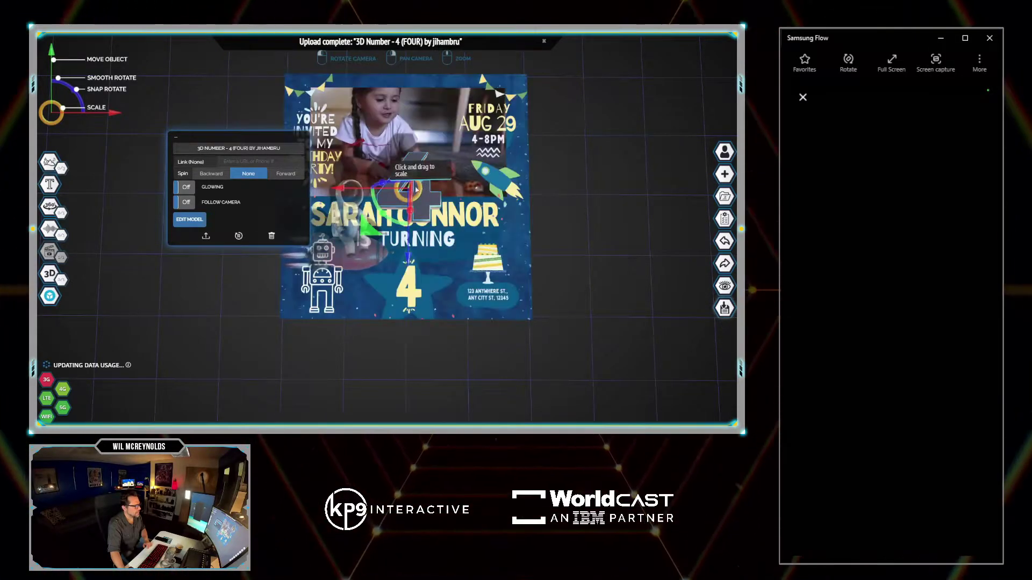
{"action": "left_click_drag", "start_coordinate": [590, 271], "coordinate": [488, 217]}
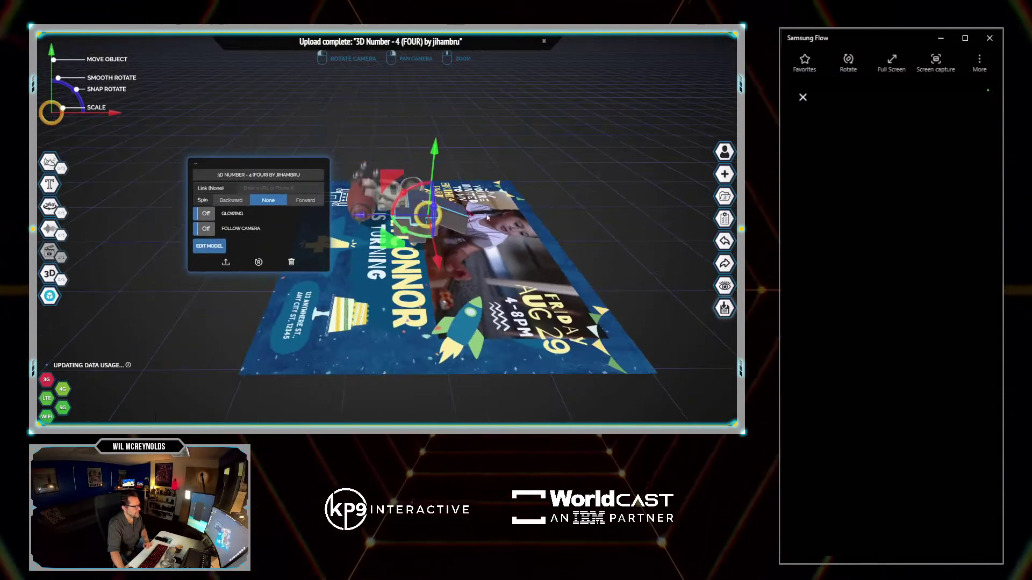
{"action": "left_click", "coordinate": [410, 190]}
{"action": "left_click_drag", "start_coordinate": [414, 189], "coordinate": [423, 193]}
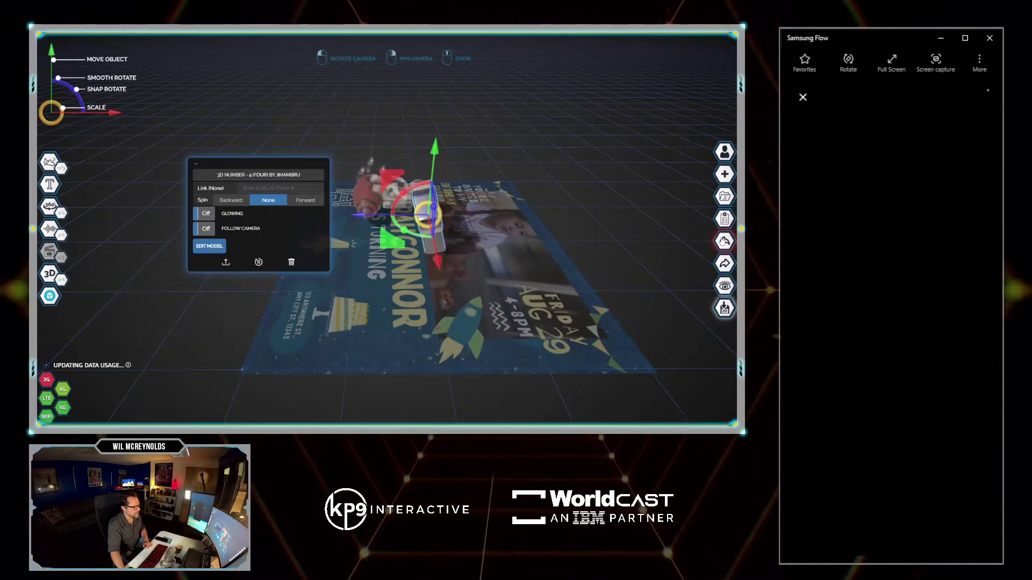
{"action": "left_click", "coordinate": [723, 241]}
Step: Move the 3D number 4 model over the invitation to just above the cake
{"action": "left_click_drag", "start_coordinate": [397, 214], "coordinate": [482, 270]}
{"action": "left_click", "coordinate": [436, 209]}
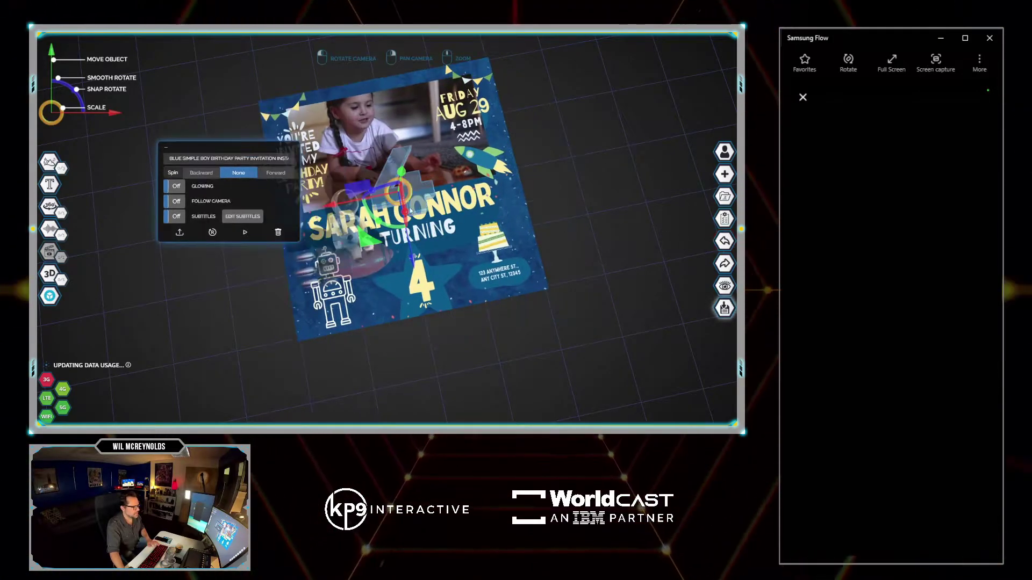
{"action": "left_click", "coordinate": [422, 196]}
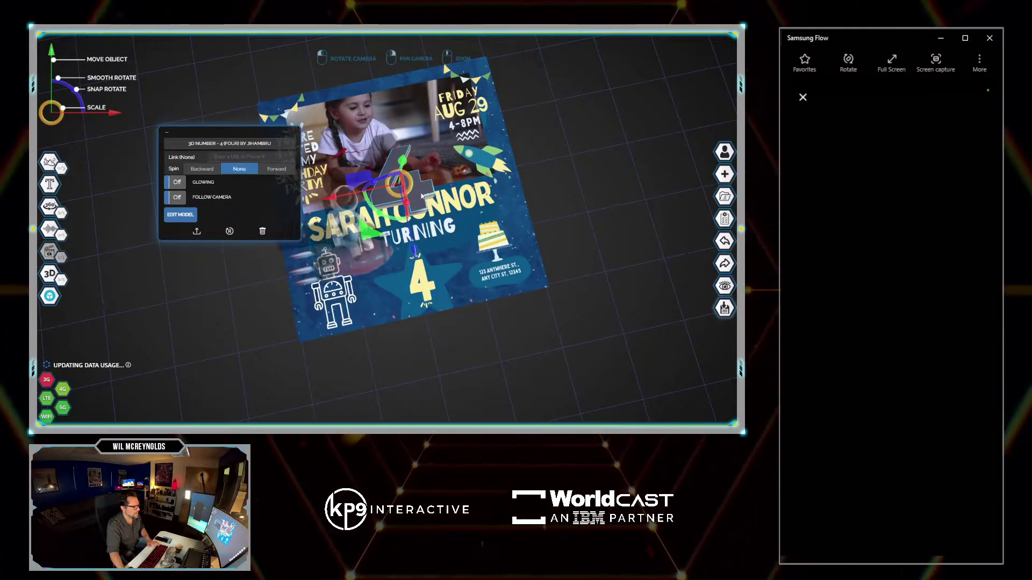
{"action": "left_click_drag", "start_coordinate": [400, 219], "coordinate": [427, 268]}
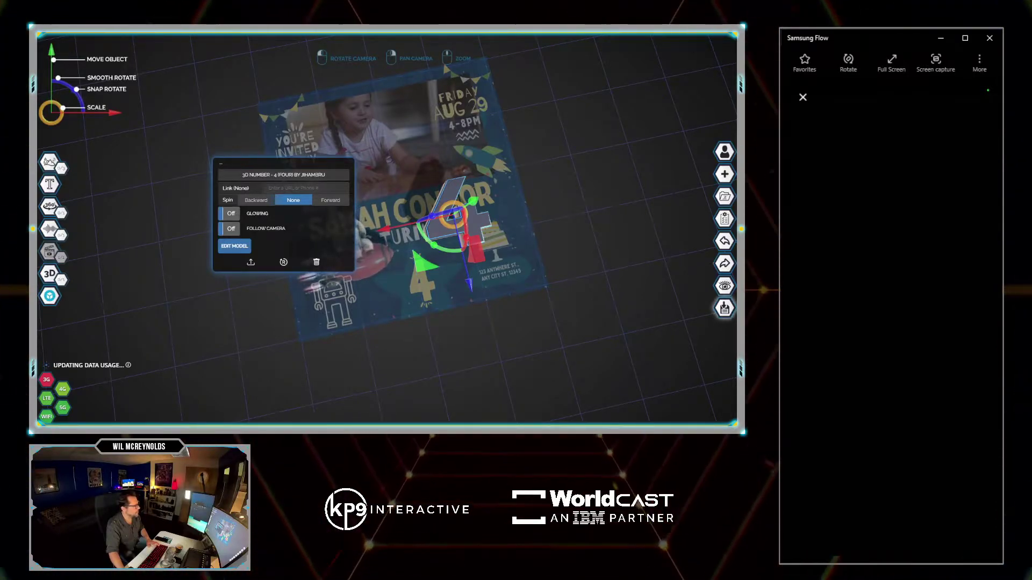
Step: Upload the graphics 51136cb4-6a4e-485d-b068-4f647f2d050a.png and TAP-TO-PLACE-ROBOT-7-7-2022.png to the invitation
{"action": "left_click_drag", "start_coordinate": [33, 92], "coordinate": [568, 114]}
{"action": "left_click_drag", "start_coordinate": [445, 252], "coordinate": [310, 93]}
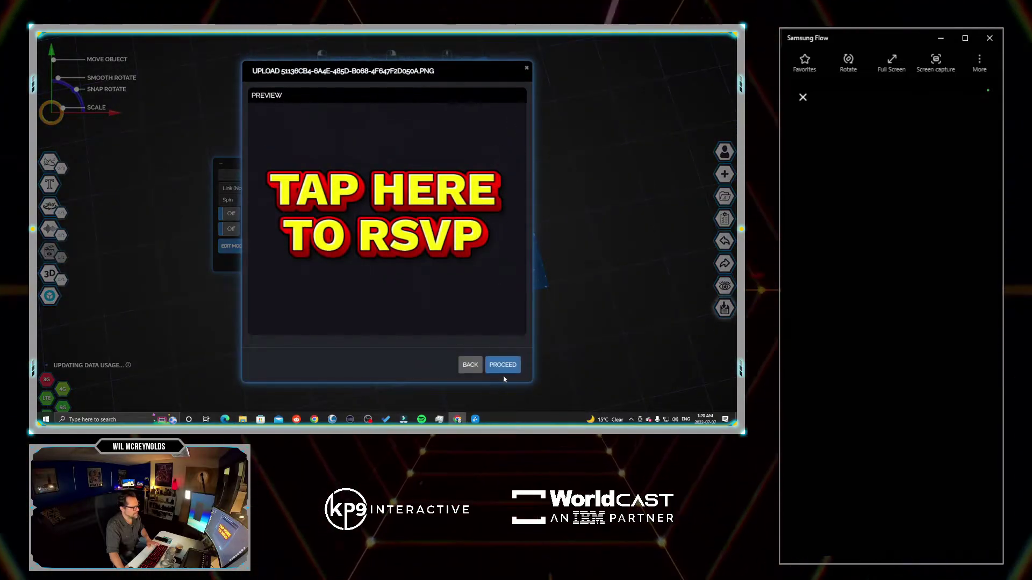
{"action": "left_click", "coordinate": [508, 366]}
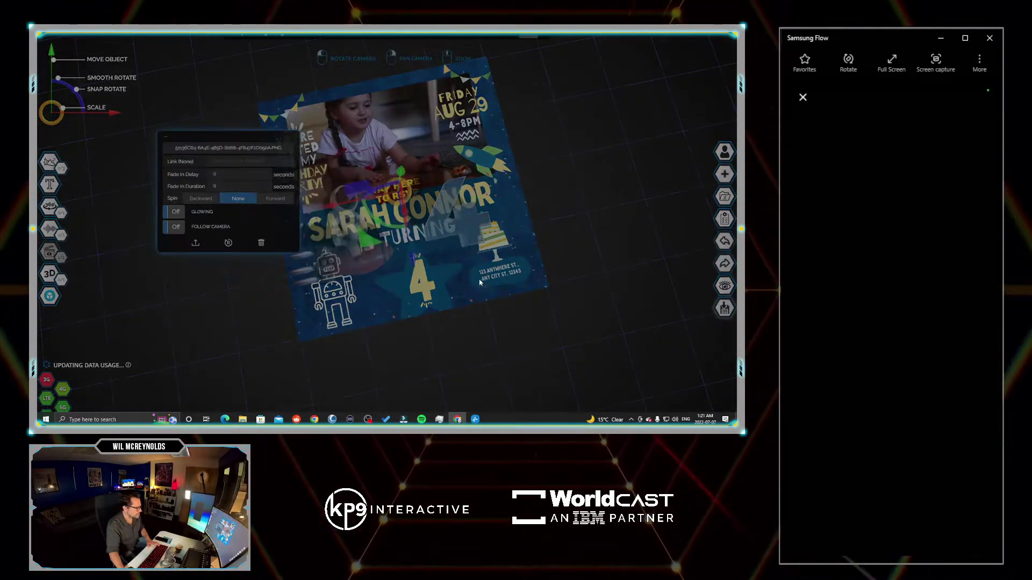
{"action": "left_click", "coordinate": [502, 365]}
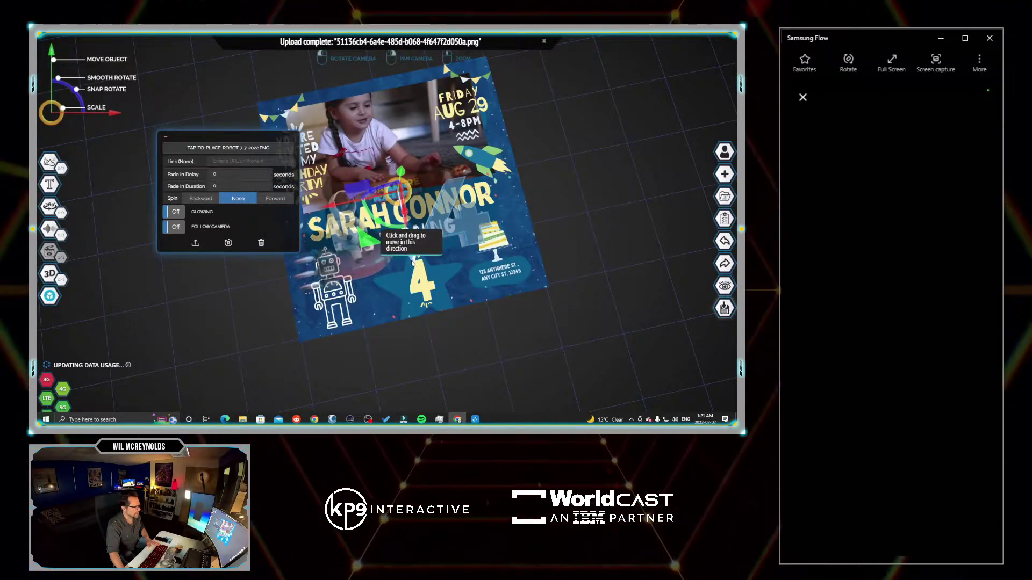
Step: Enlarge the Tap to Place Robot graphic and place it below the invitation's bottom edge
{"action": "left_click_drag", "start_coordinate": [412, 263], "coordinate": [414, 264]}
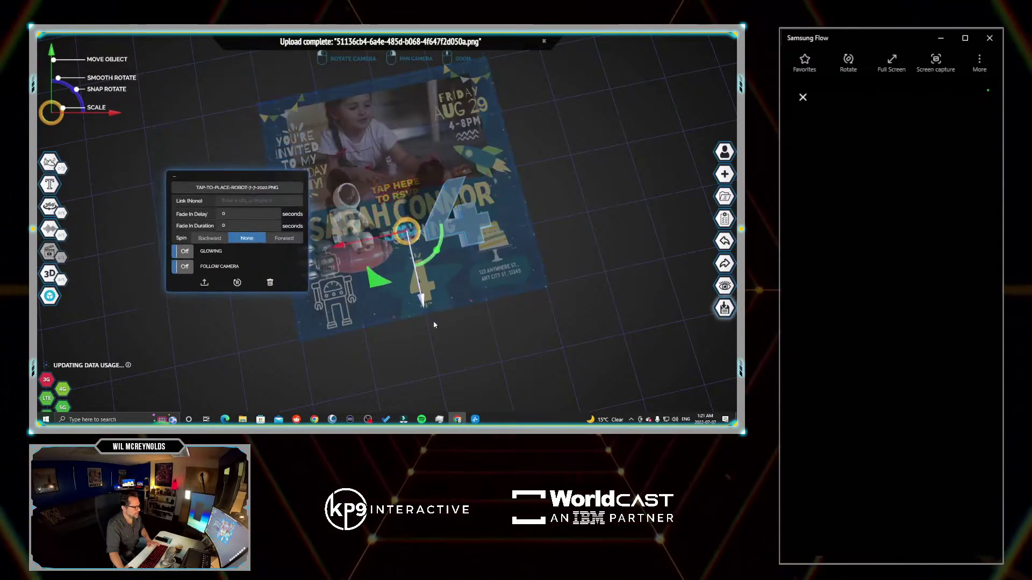
{"action": "left_click_drag", "start_coordinate": [434, 324], "coordinate": [466, 423]}
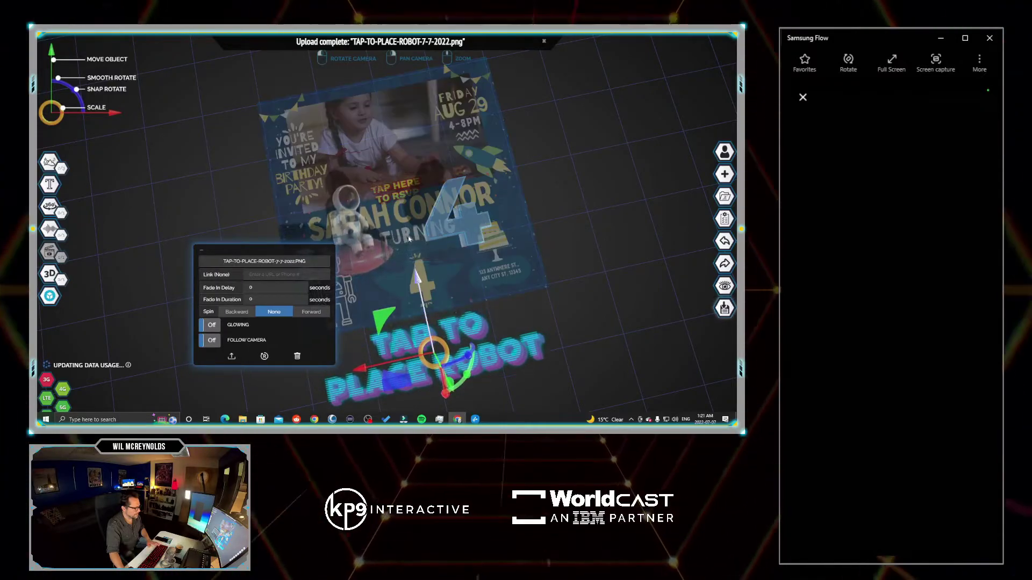
Step: Enlarge the Tap Here to RSVP graphic and move it above the invitation's top edge
{"action": "left_click", "coordinate": [347, 210]}
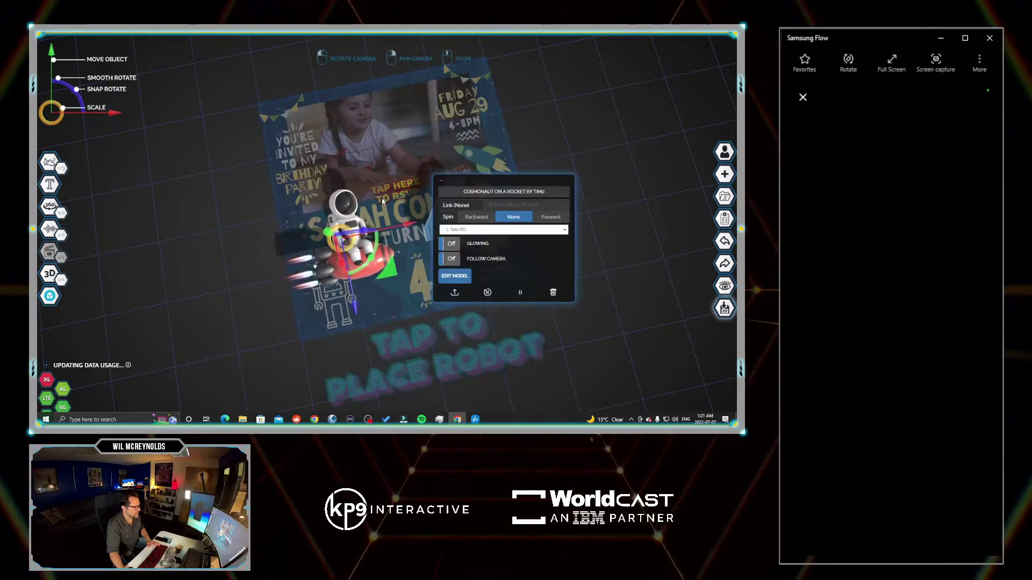
{"action": "left_click", "coordinate": [382, 201]}
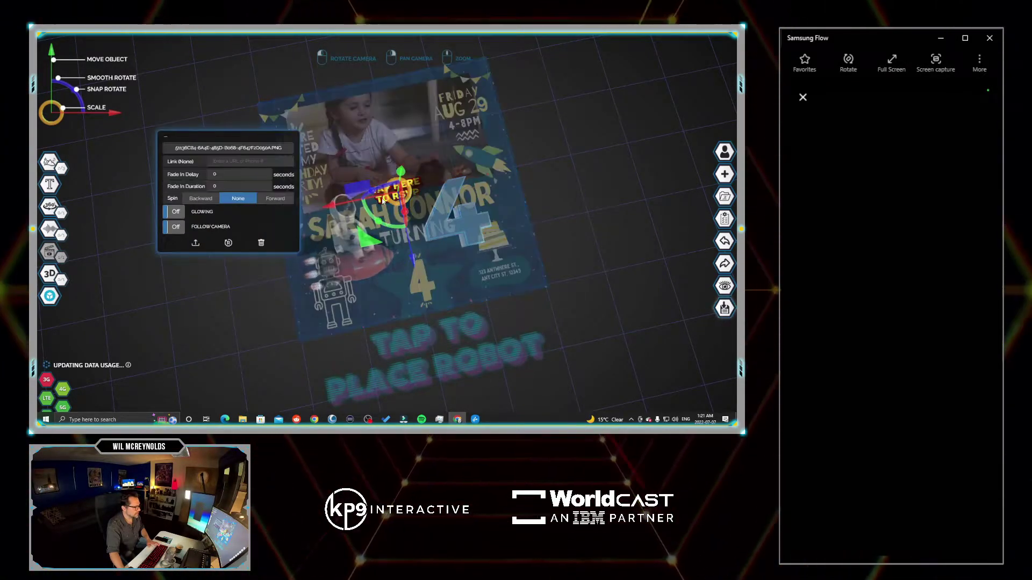
{"action": "left_click", "coordinate": [403, 194]}
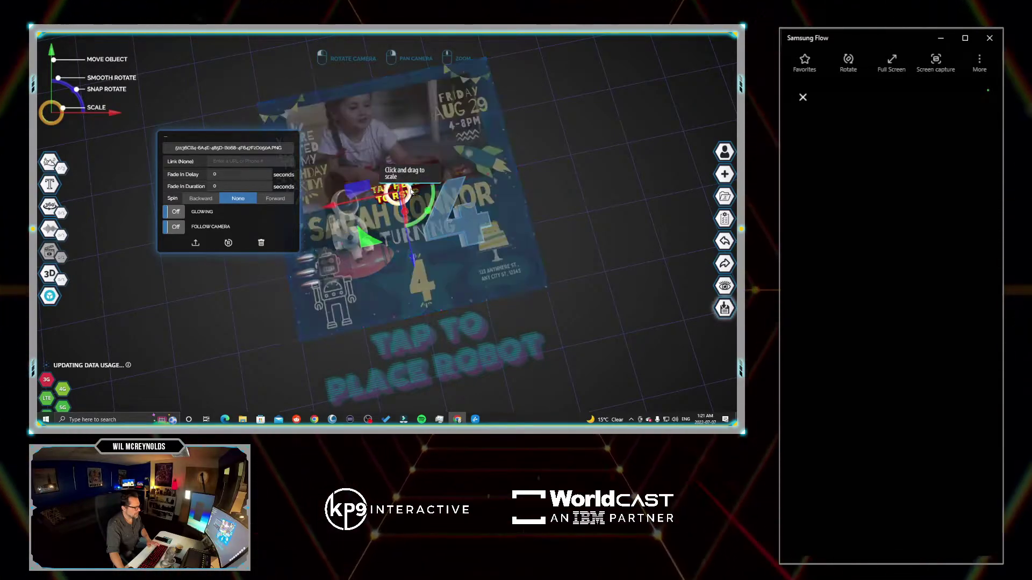
{"action": "left_click_drag", "start_coordinate": [412, 192], "coordinate": [424, 192]}
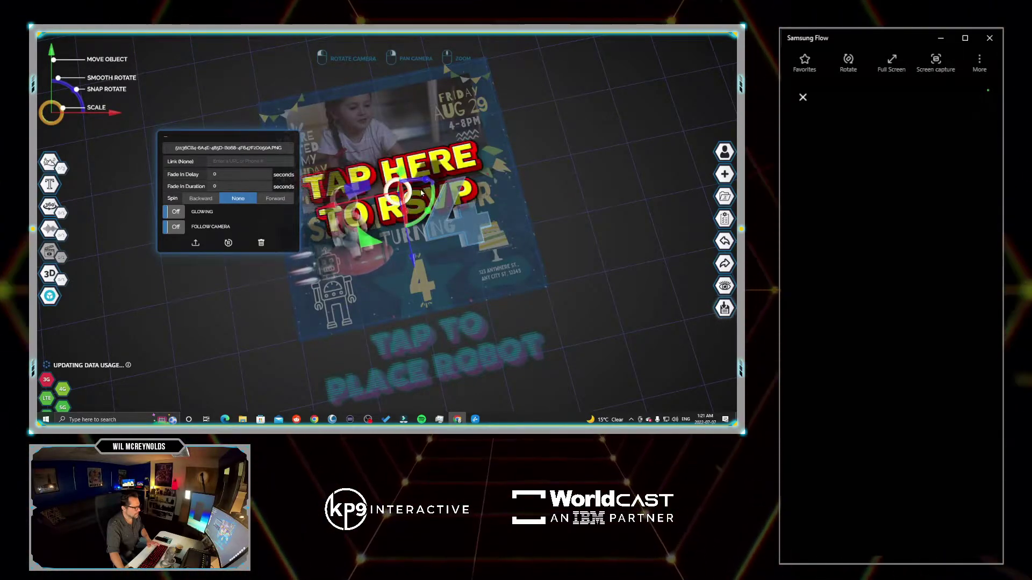
{"action": "left_click_drag", "start_coordinate": [379, 235], "coordinate": [356, 115]}
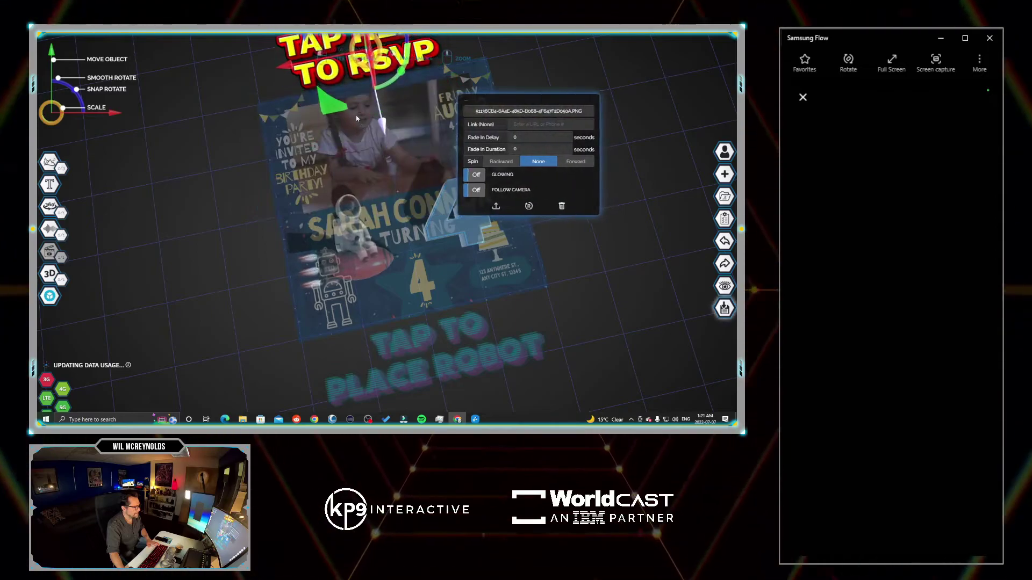
{"action": "left_click", "coordinate": [236, 197]}
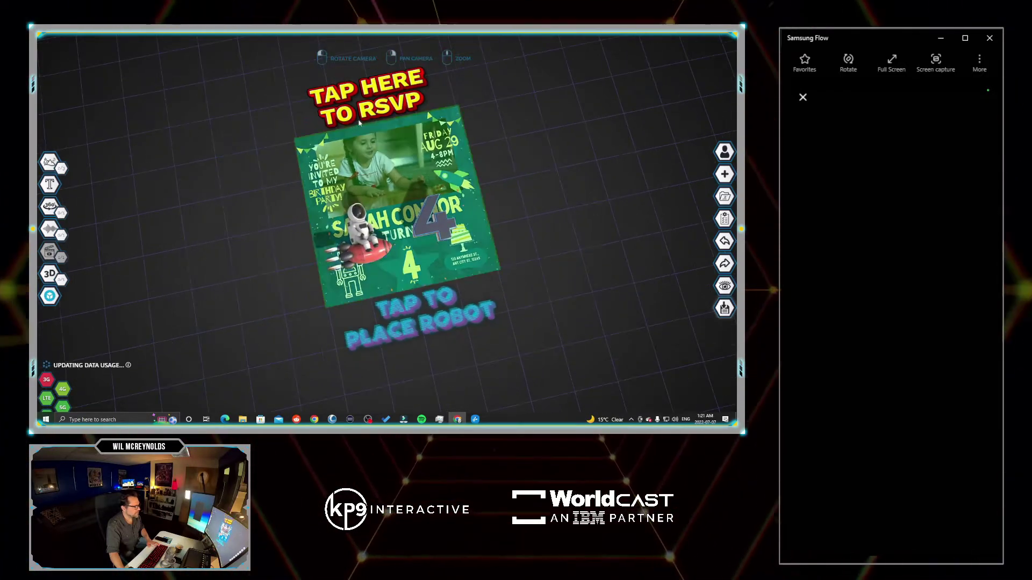
Step: Tilt the Tap Here to RSVP graphic up with the 45° snap rotation and raise it off the invitation plane
{"action": "left_click", "coordinate": [371, 89]}
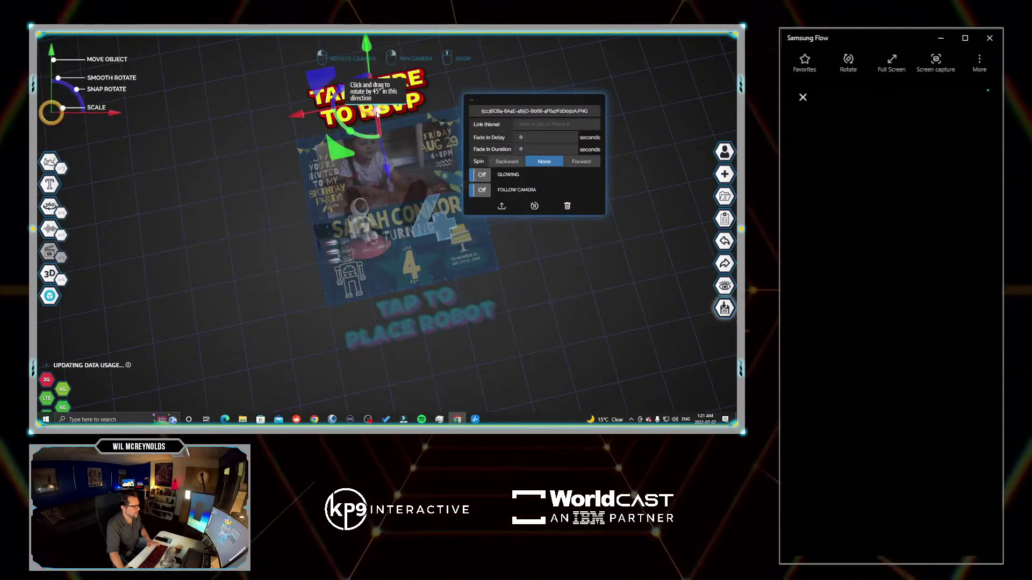
{"action": "left_click_drag", "start_coordinate": [207, 229], "coordinate": [230, 137]}
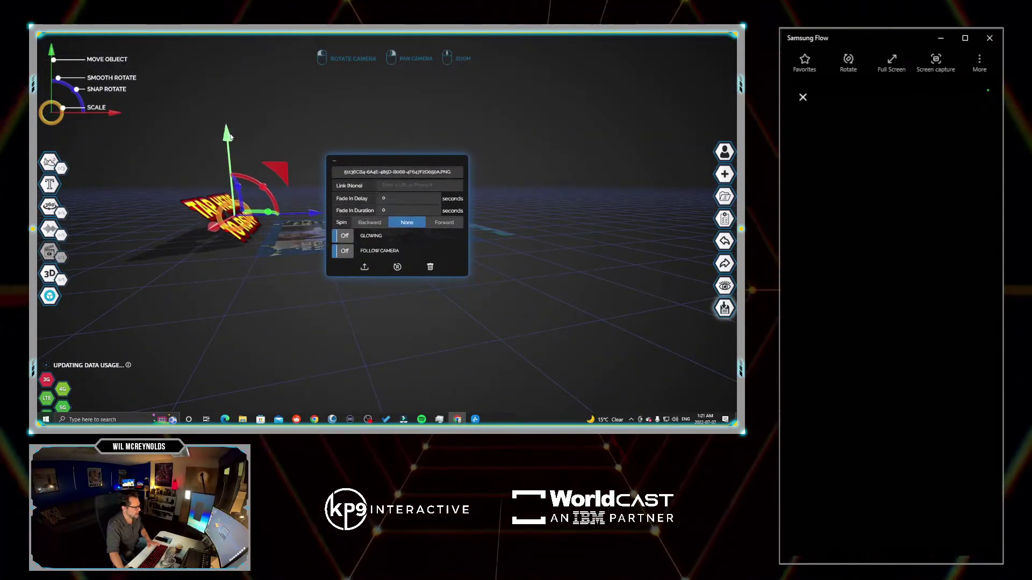
{"action": "scroll", "coordinate": [222, 319], "scroll_direction": "up", "scroll_amount": 3}
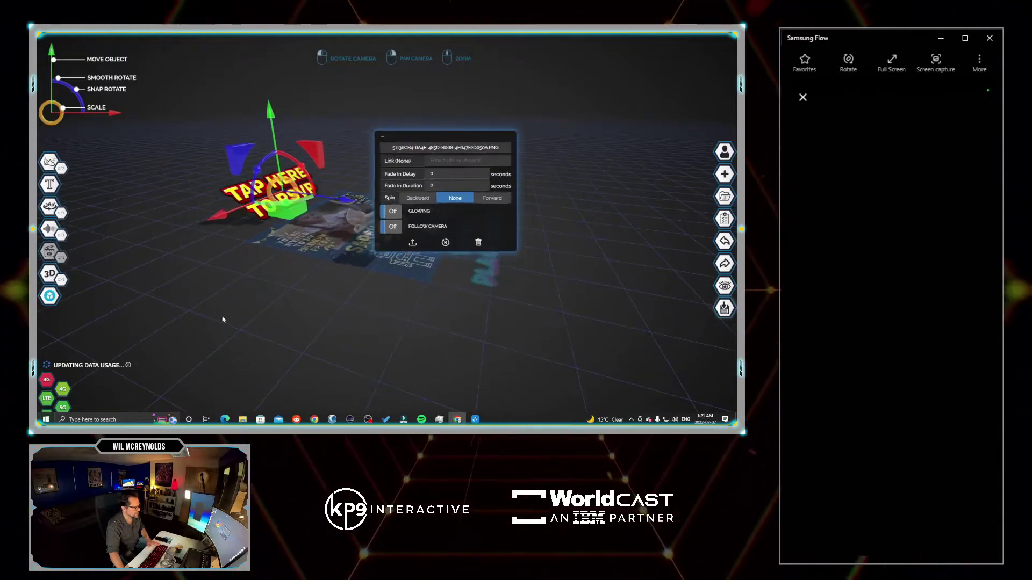
{"action": "left_click_drag", "start_coordinate": [286, 320], "coordinate": [214, 373]}
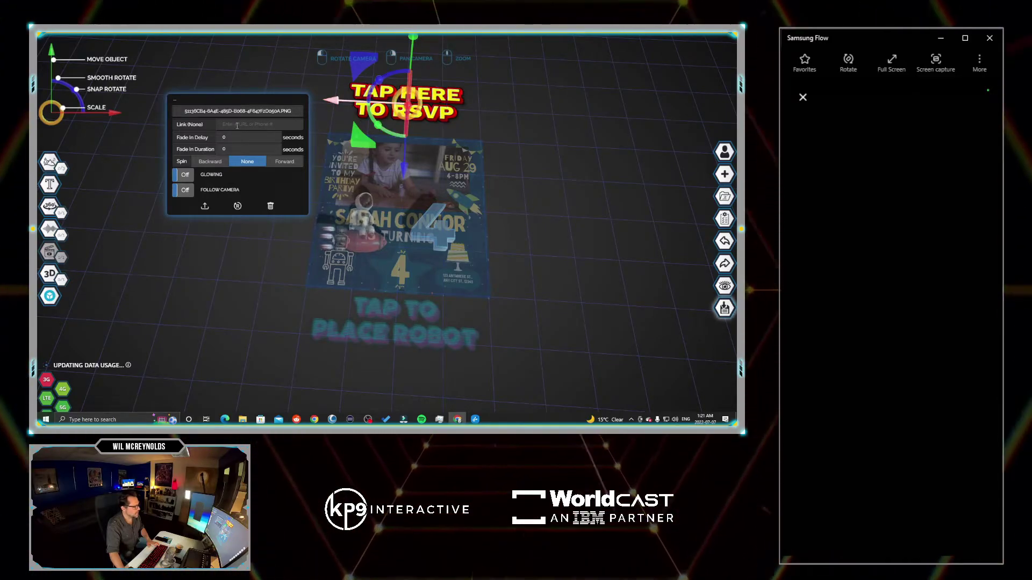
{"action": "type", "text": "www.world"}
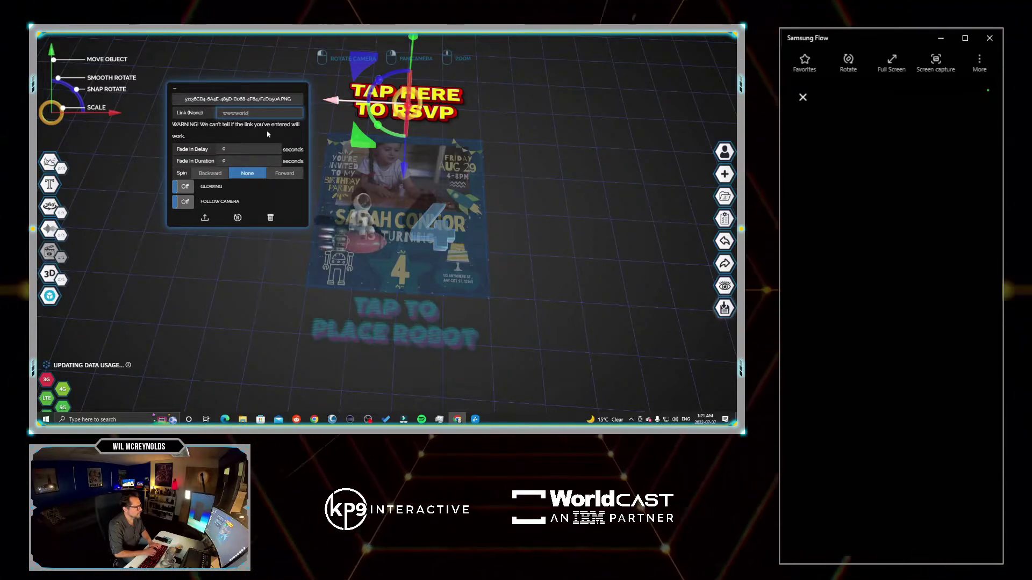
{"action": "type", "text": "cast"}
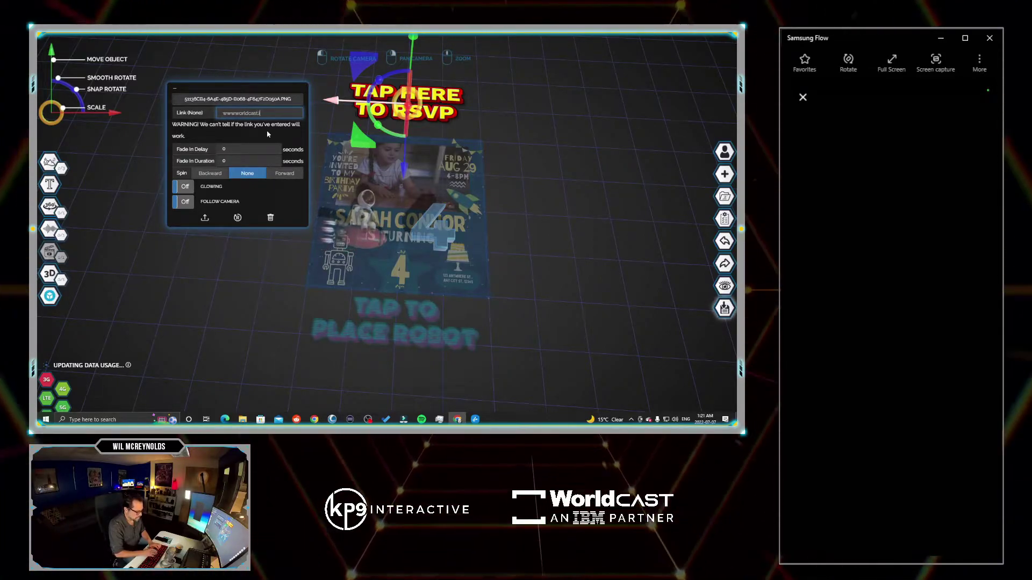
{"action": "type", "text": ".io"}
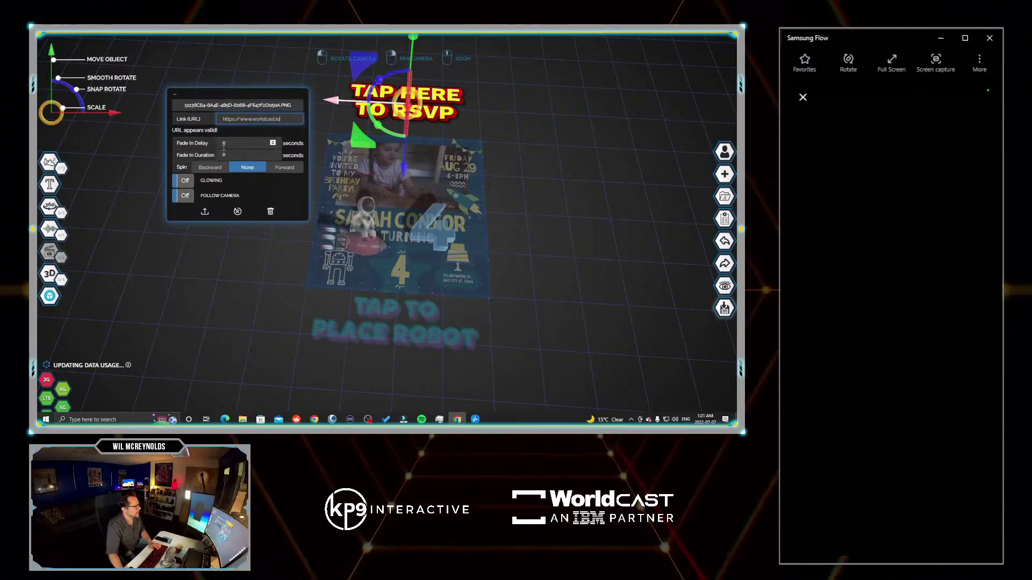
{"action": "key", "text": "Tab"}
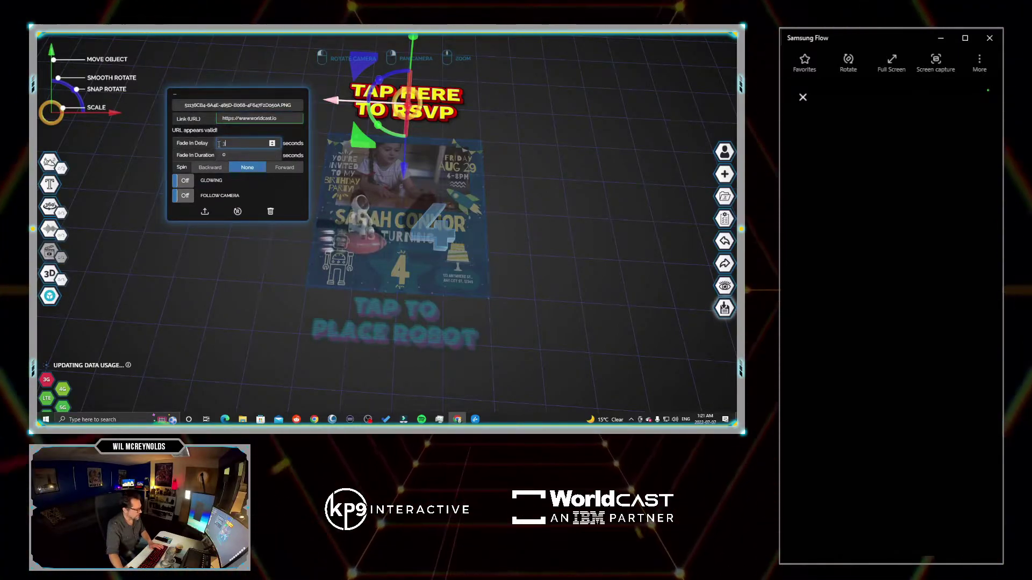
{"action": "type", "text": "3"}
{"action": "key", "text": "Tab"}
{"action": "type", "text": "3"}
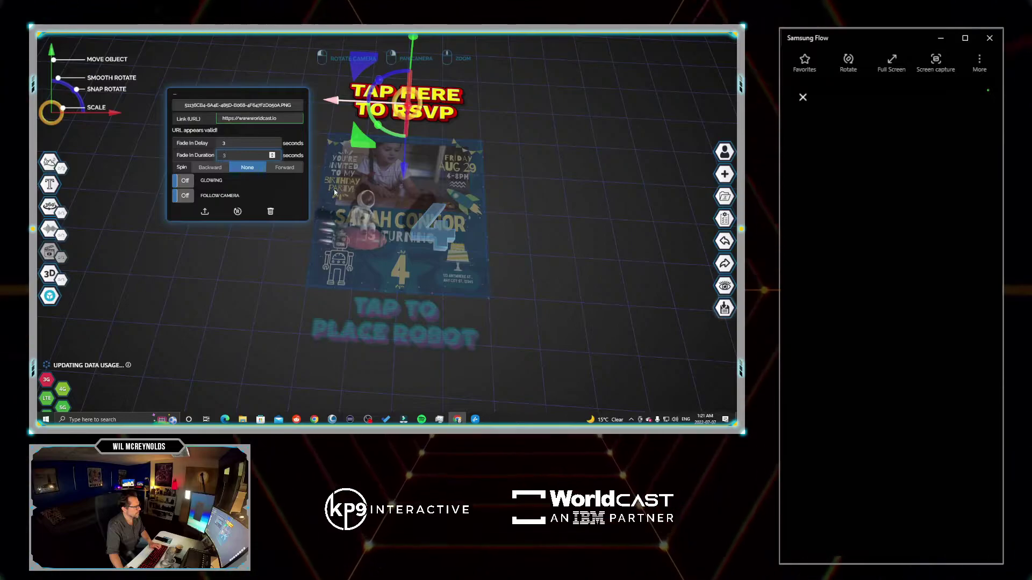
Step: Tilt the Tap to Place Robot graphic up with the 45° snap rotation and adjust its position below the invitation
{"action": "left_click", "coordinate": [432, 337]}
{"action": "left_click_drag", "start_coordinate": [457, 383], "coordinate": [283, 300]}
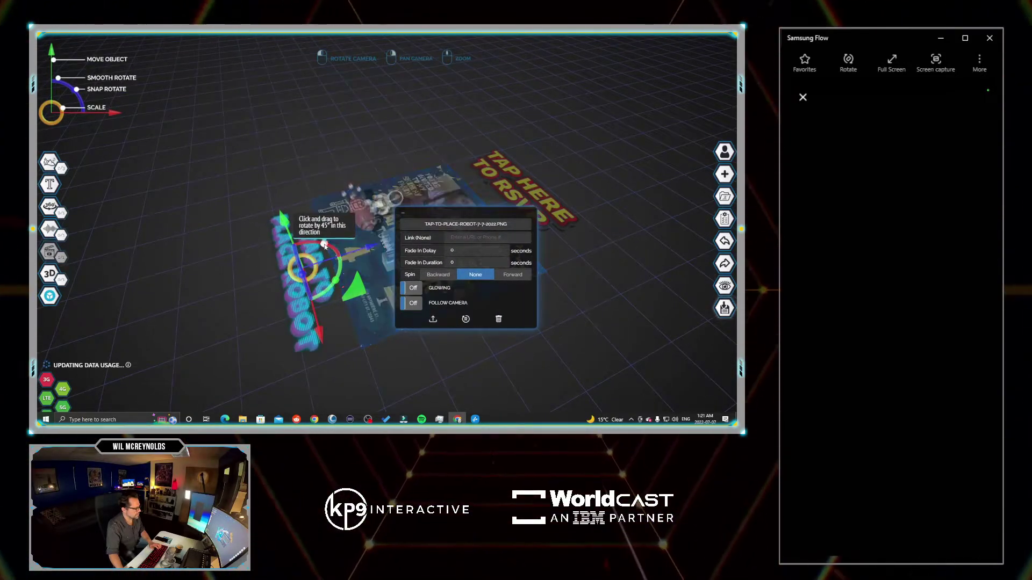
{"action": "left_click_drag", "start_coordinate": [324, 244], "coordinate": [267, 180]}
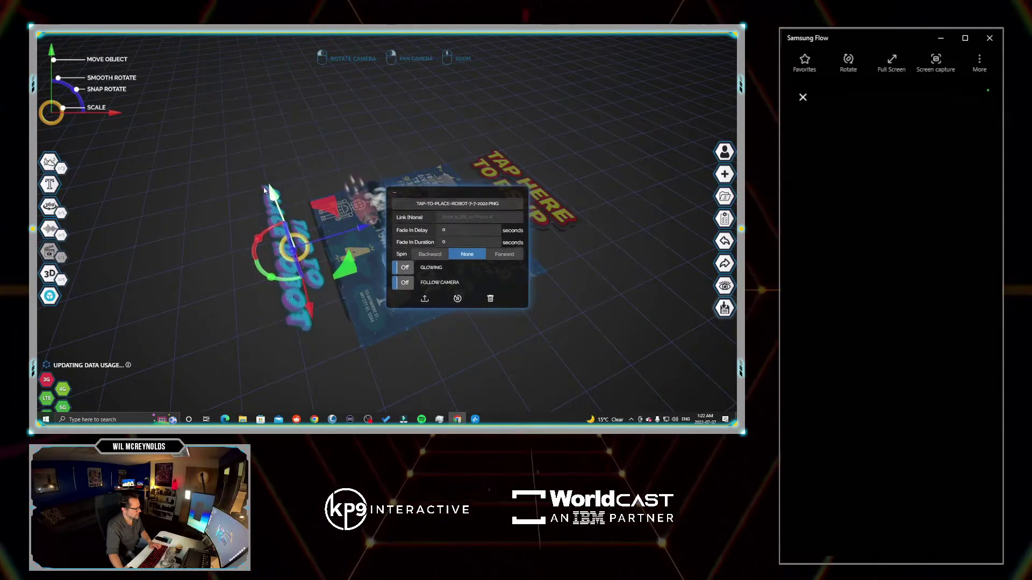
{"action": "left_click_drag", "start_coordinate": [346, 225], "coordinate": [371, 218]}
{"action": "left_click_drag", "start_coordinate": [311, 140], "coordinate": [349, 261]}
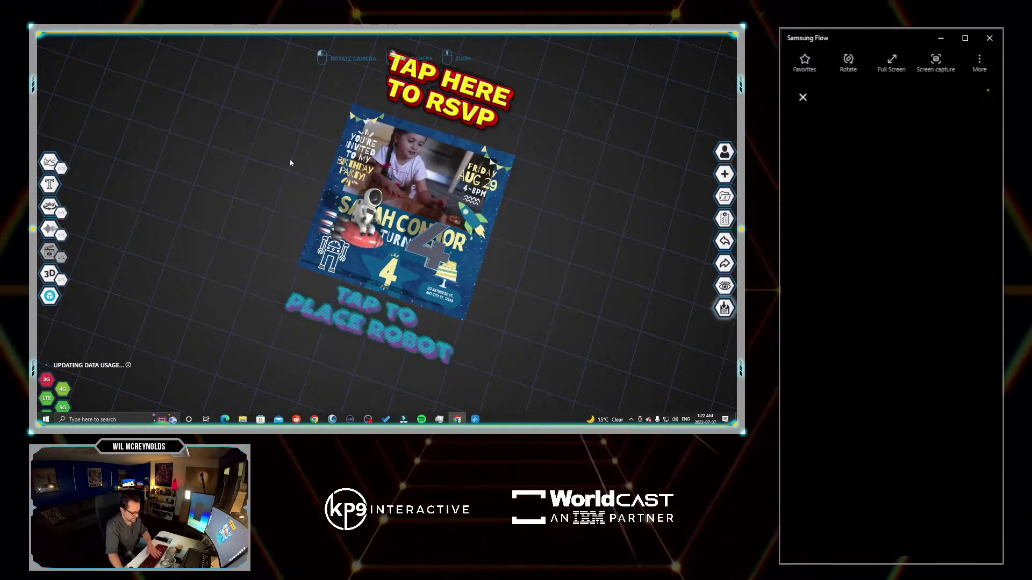
Step: Copy the Terminator cast's share link from the casts list in the other WorldCAST Studio tab and return to the invitation
{"action": "key", "text": "F11"}
{"action": "left_click", "coordinate": [333, 38]}
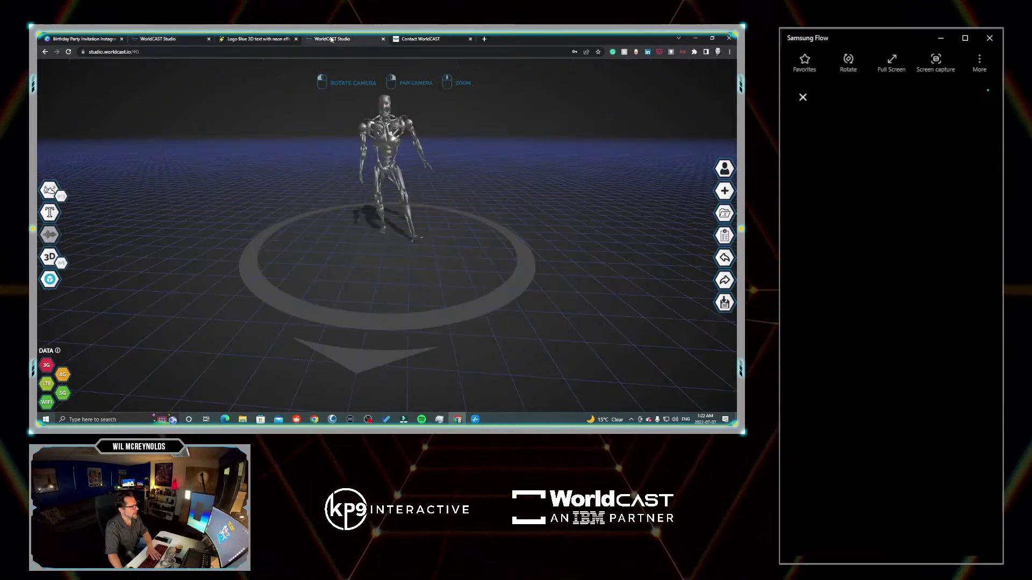
{"action": "left_click", "coordinate": [406, 178]}
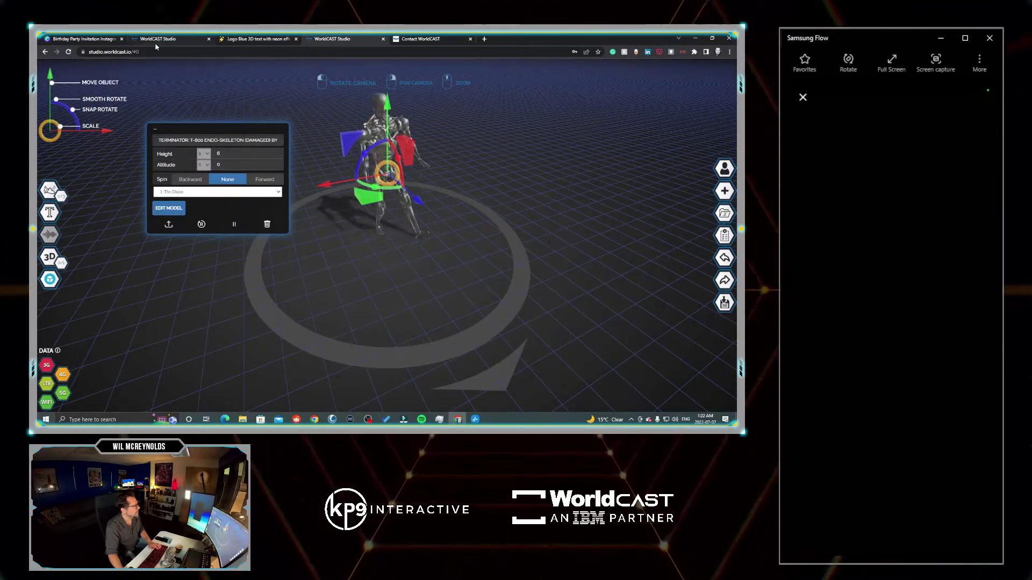
{"action": "left_click", "coordinate": [141, 51]}
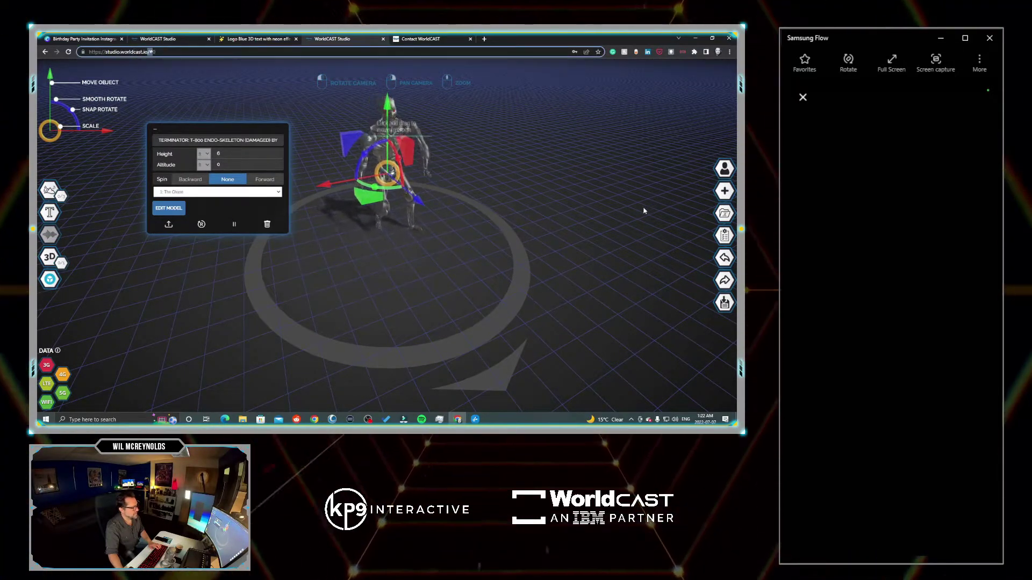
{"action": "left_click", "coordinate": [725, 217]}
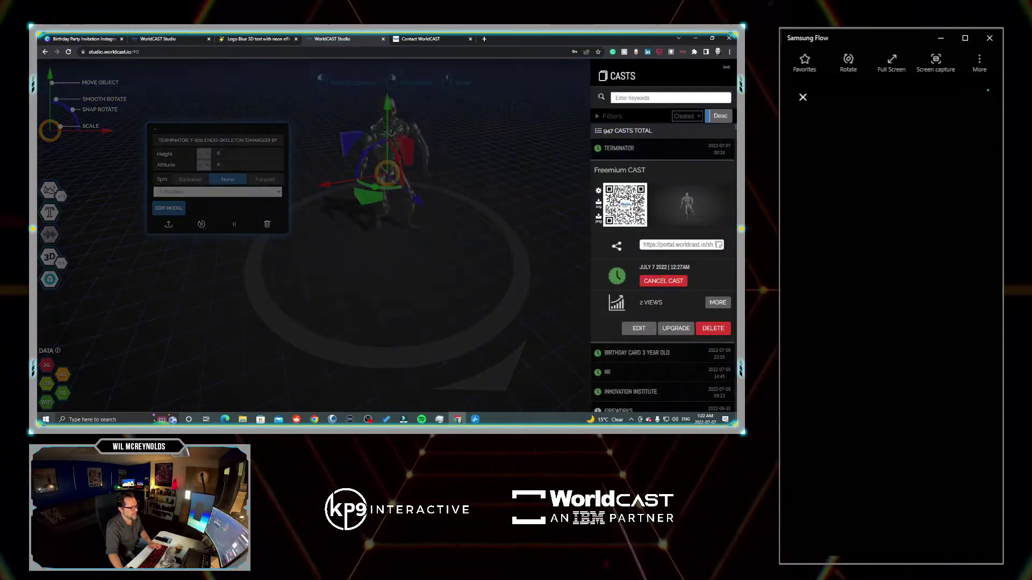
{"action": "left_click", "coordinate": [660, 264]}
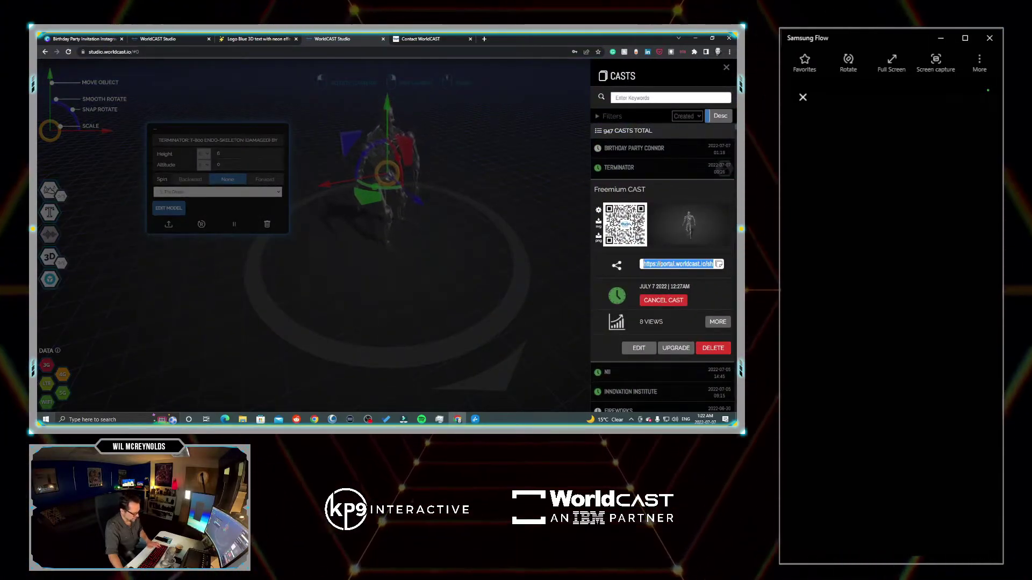
{"action": "left_click", "coordinate": [157, 38]}
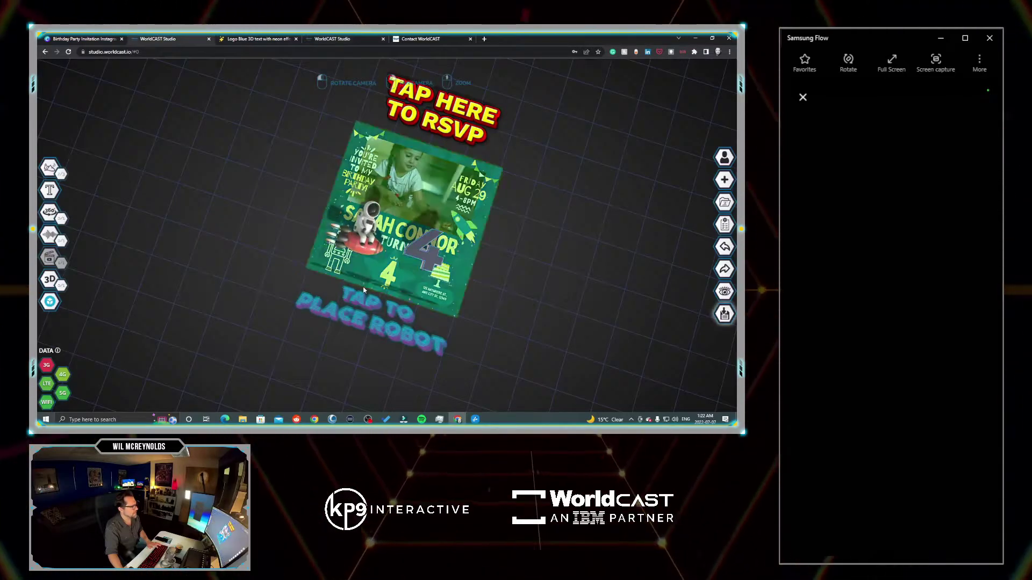
Step: Link the Tap to Place Robot graphic to the copied Terminator cast, with 4-second fade-in delay and duration, and turn on its glow
{"action": "left_click", "coordinate": [362, 312]}
{"action": "left_click", "coordinate": [540, 262]}
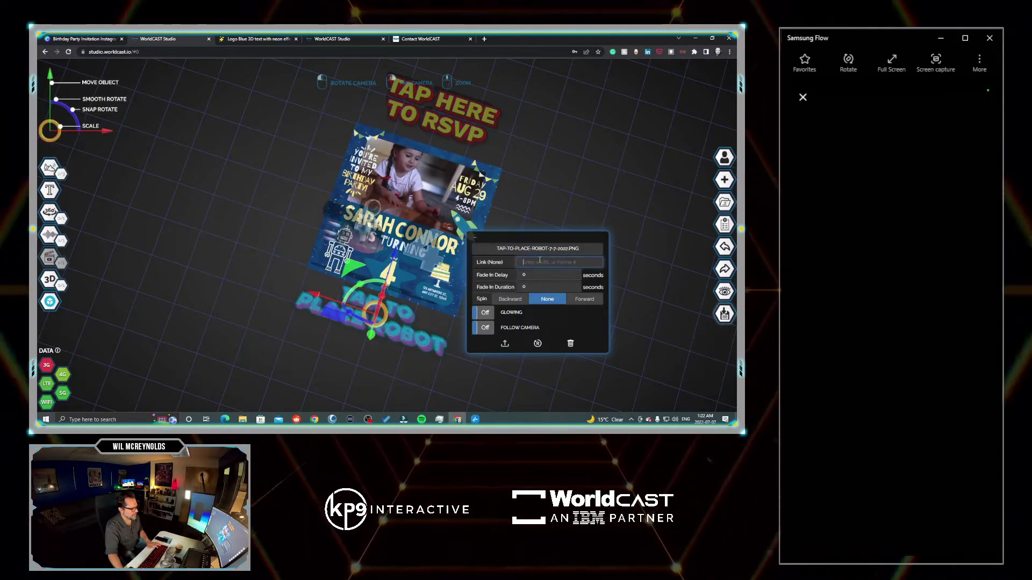
{"action": "key", "text": "ctrl+v"}
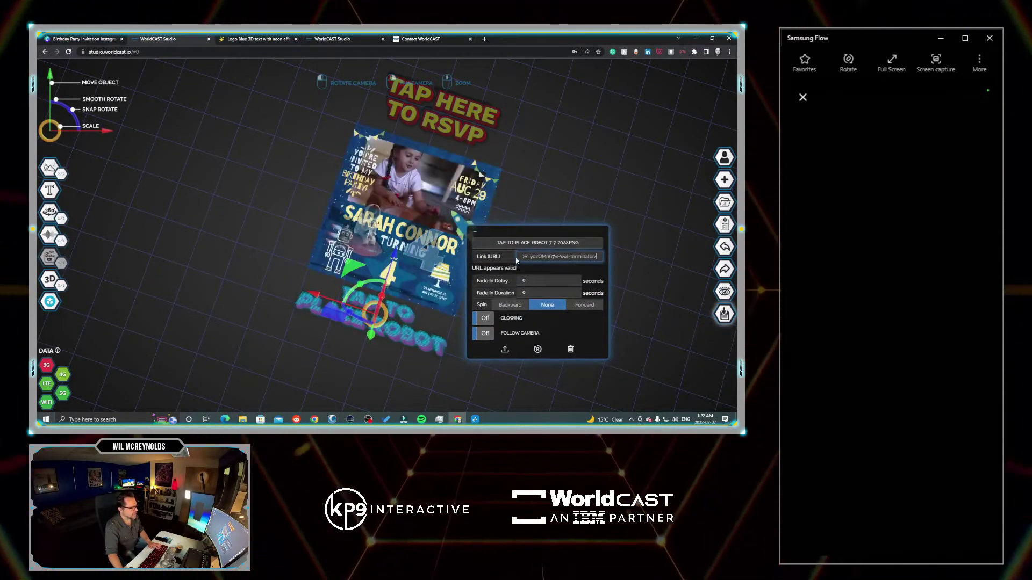
{"action": "left_click", "coordinate": [535, 282]}
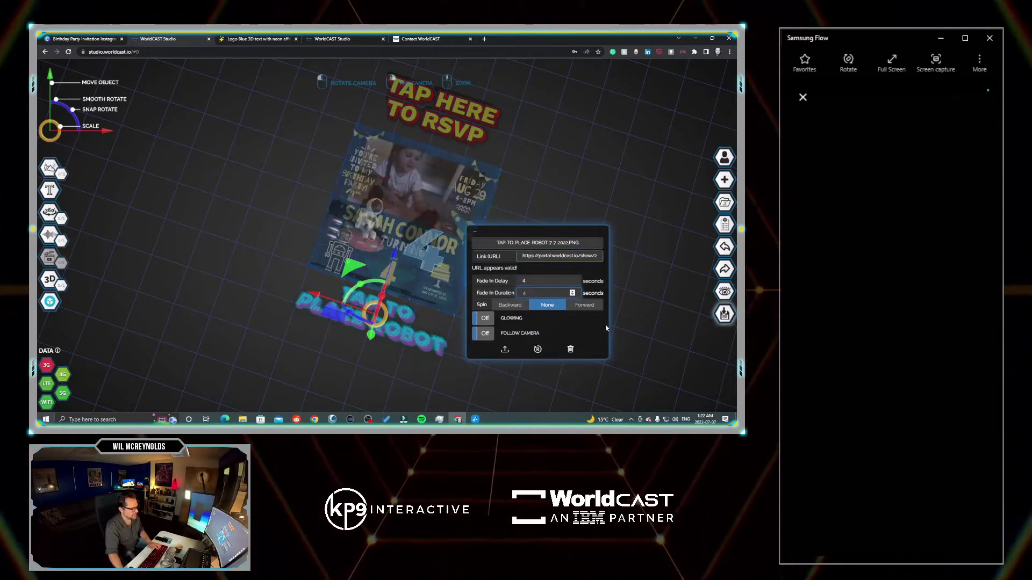
{"action": "left_click", "coordinate": [637, 314]}
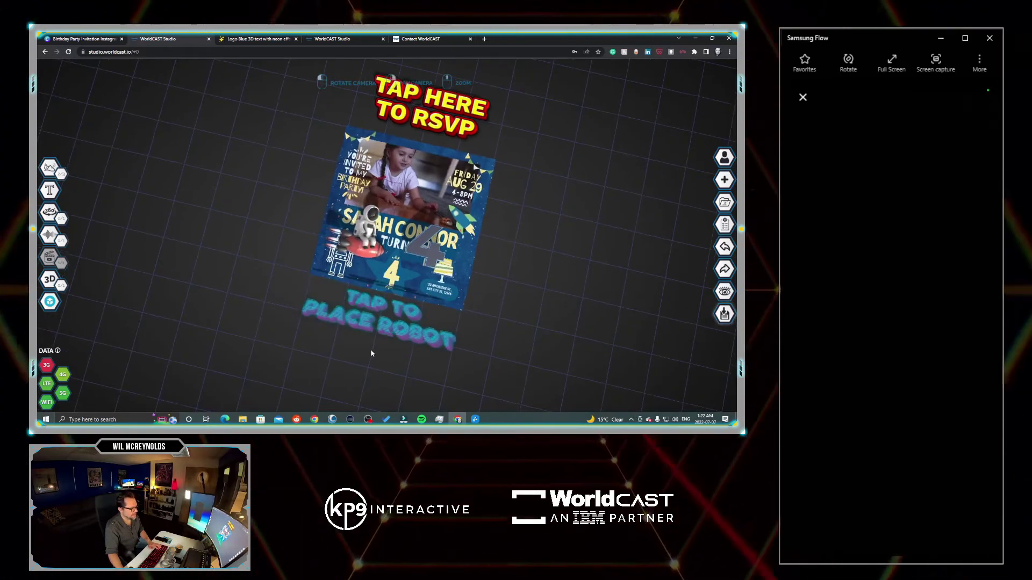
{"action": "left_click", "coordinate": [382, 317]}
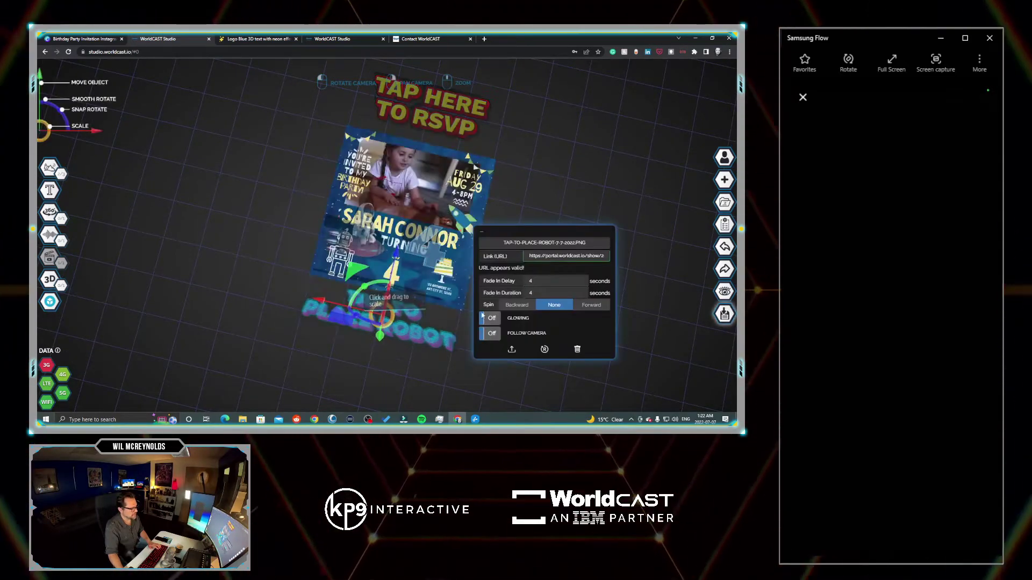
{"action": "left_click", "coordinate": [491, 319]}
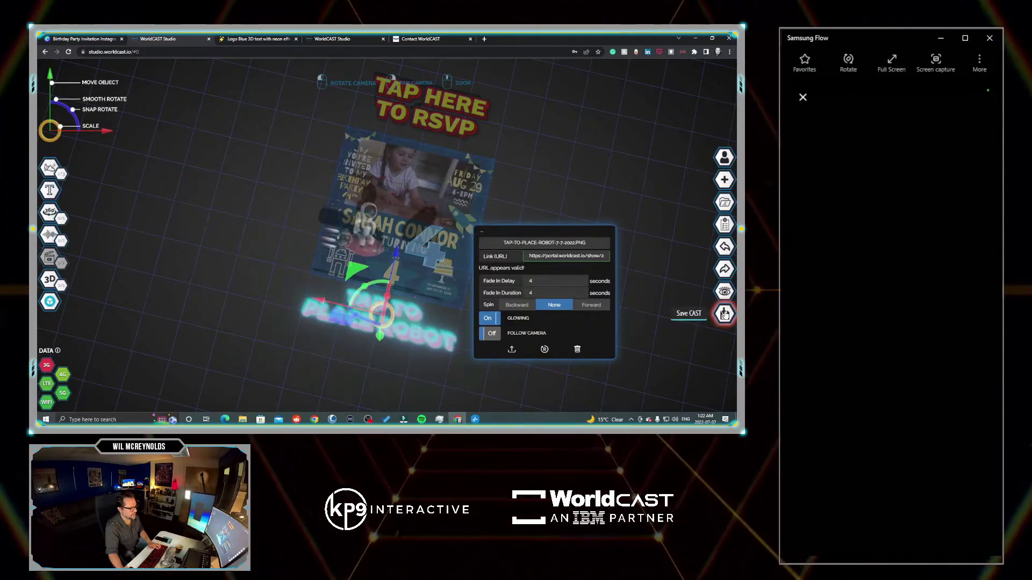
Step: Save the birthday invitation cast and preview it on the desktop before returning to the studio
{"action": "left_click", "coordinate": [724, 314]}
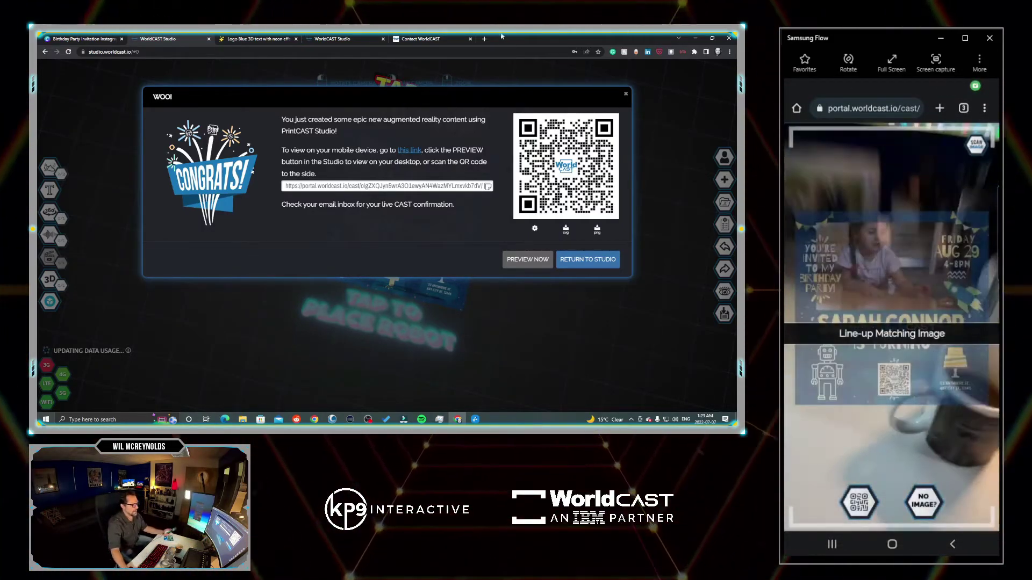
{"action": "left_click", "coordinate": [537, 259]}
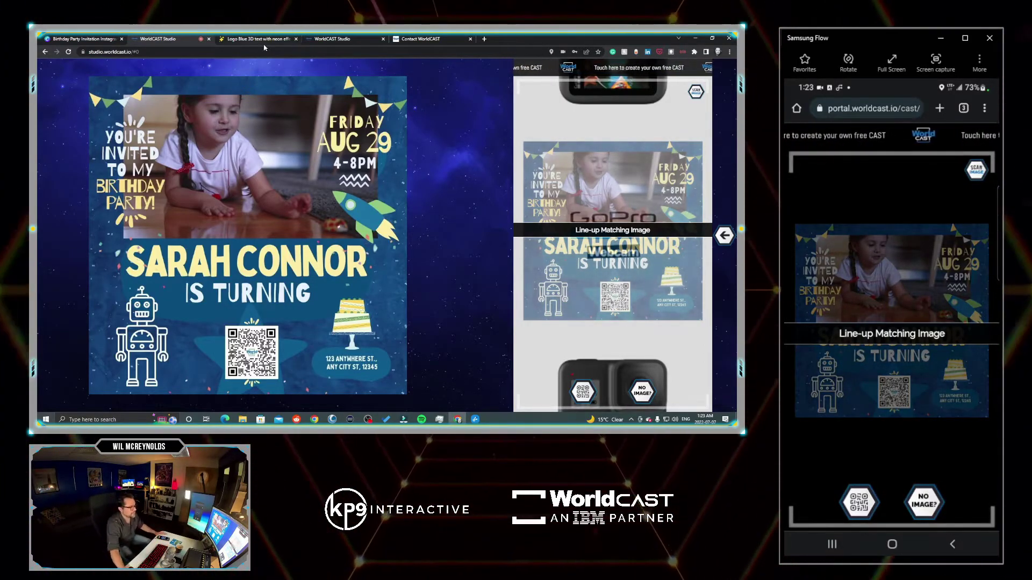
{"action": "left_click", "coordinate": [724, 235]}
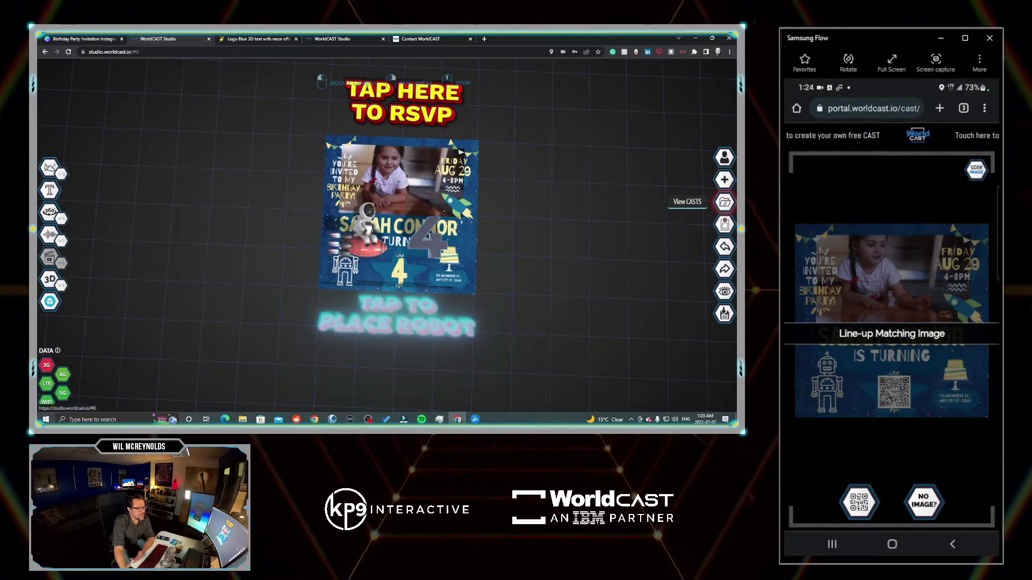
Step: Sort the casts list by Created in descending order and download the birthday party cast's QR code as a PNG
{"action": "left_click", "coordinate": [724, 204]}
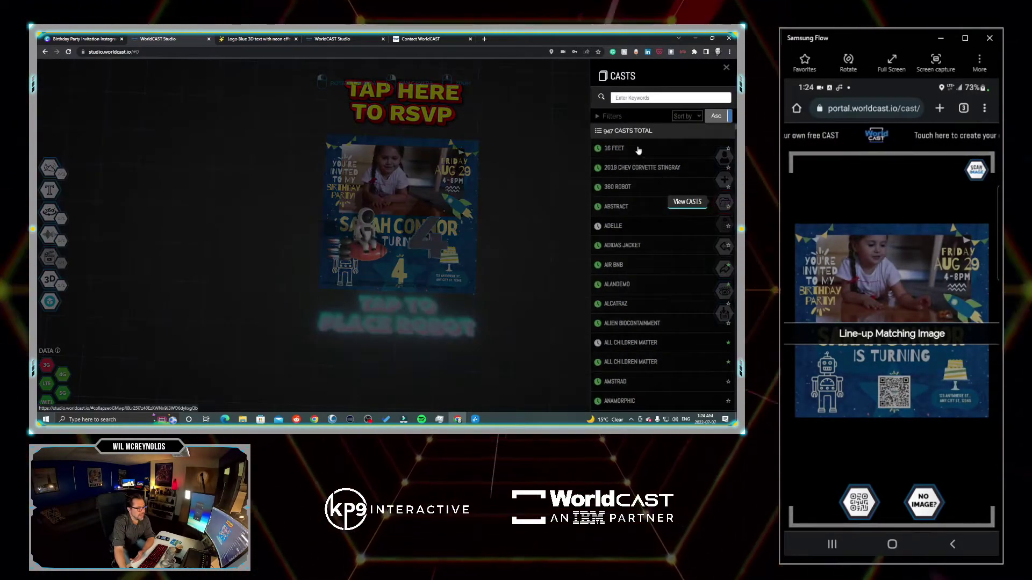
{"action": "left_click", "coordinate": [681, 117]}
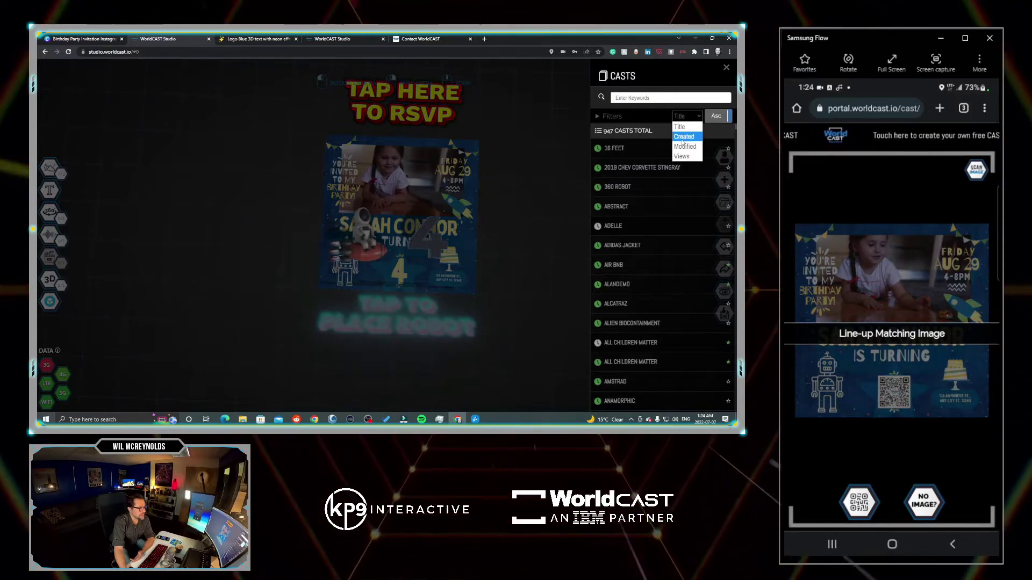
{"action": "left_click", "coordinate": [684, 137]}
{"action": "left_click", "coordinate": [712, 116]}
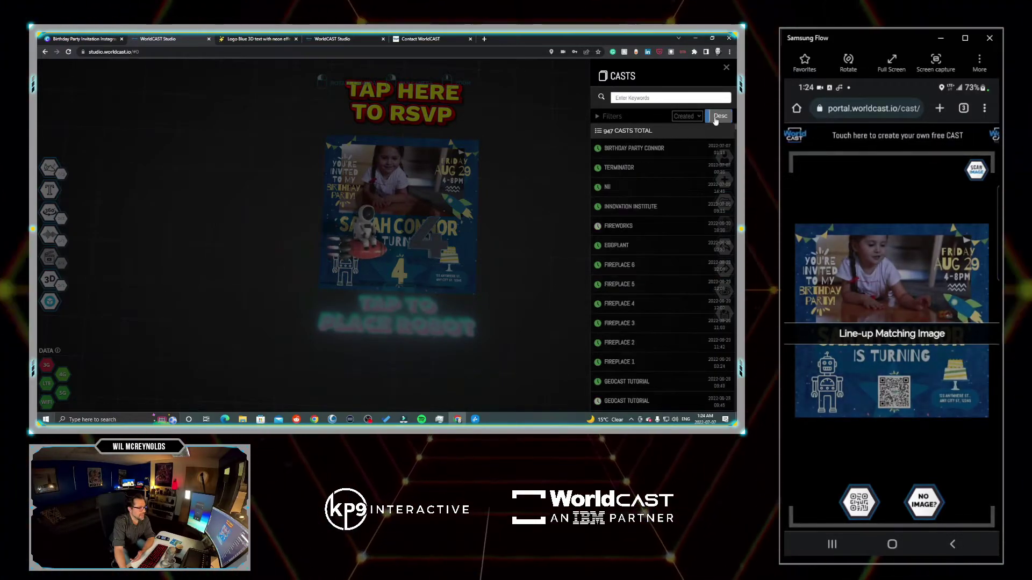
{"action": "left_click", "coordinate": [634, 149]}
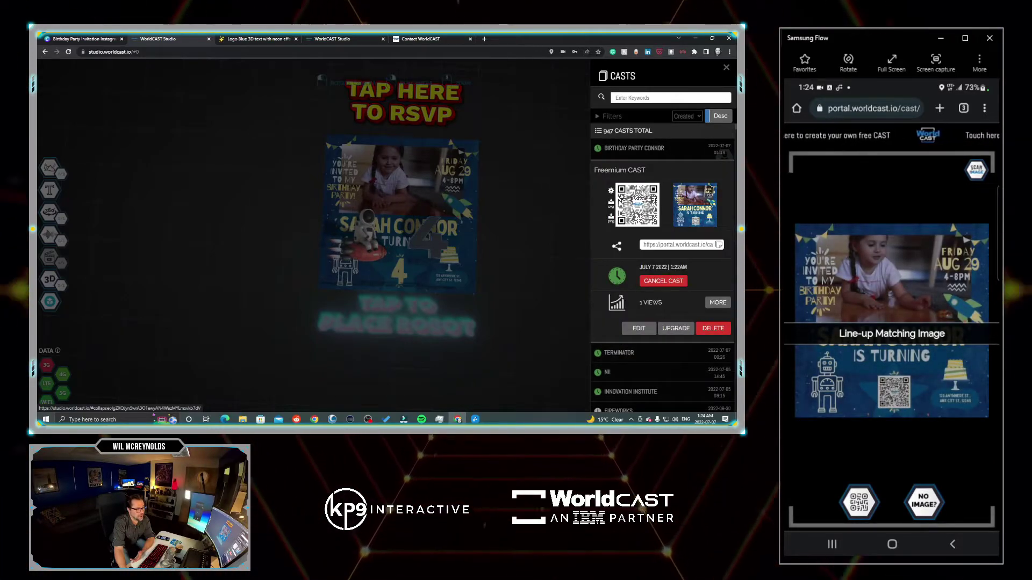
{"action": "left_click", "coordinate": [611, 217]}
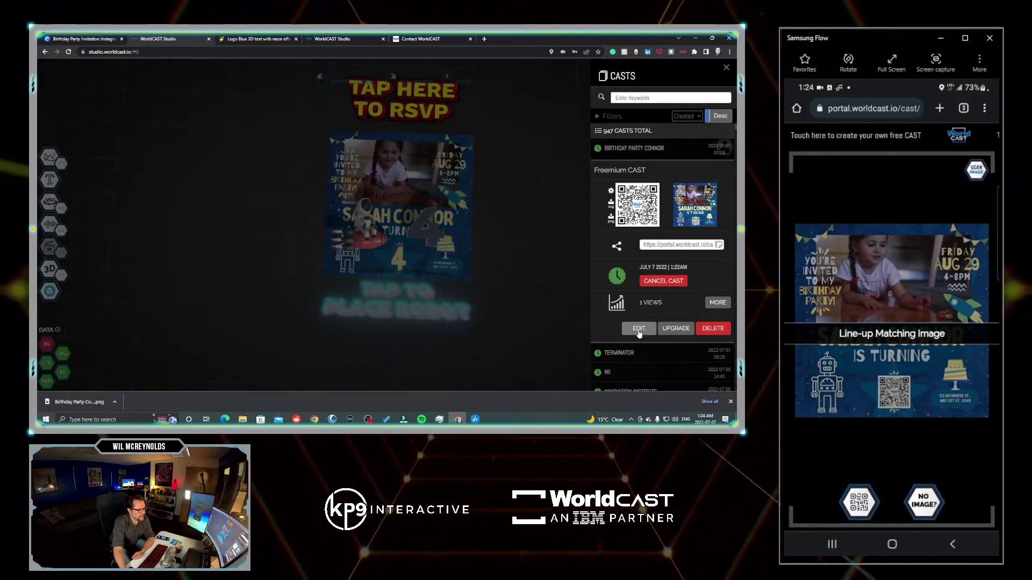
Step: Open the birthday party cast for editing and bring up its existing image design in the Canva editor
{"action": "left_click", "coordinate": [639, 330]}
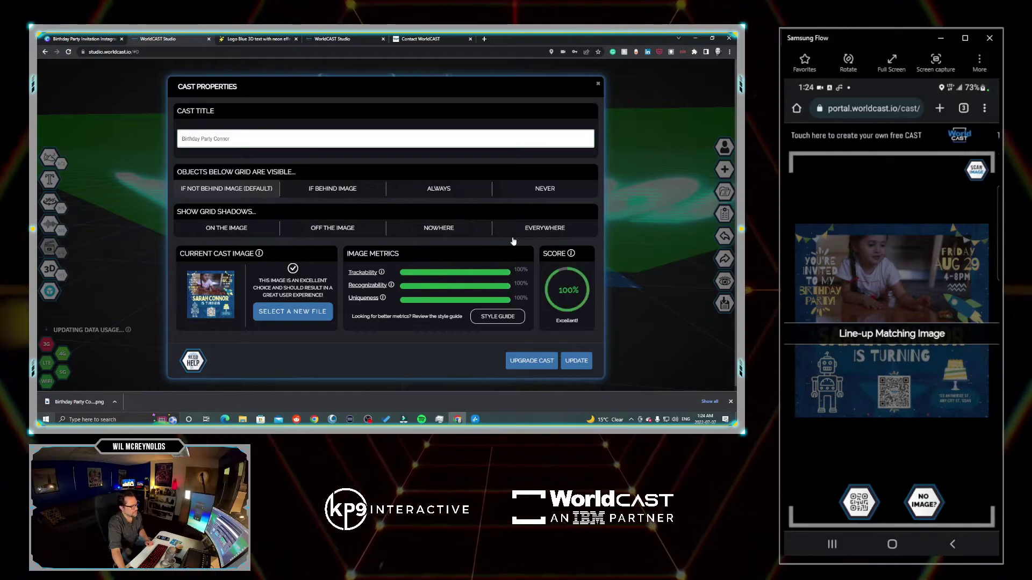
{"action": "left_click", "coordinate": [282, 314]}
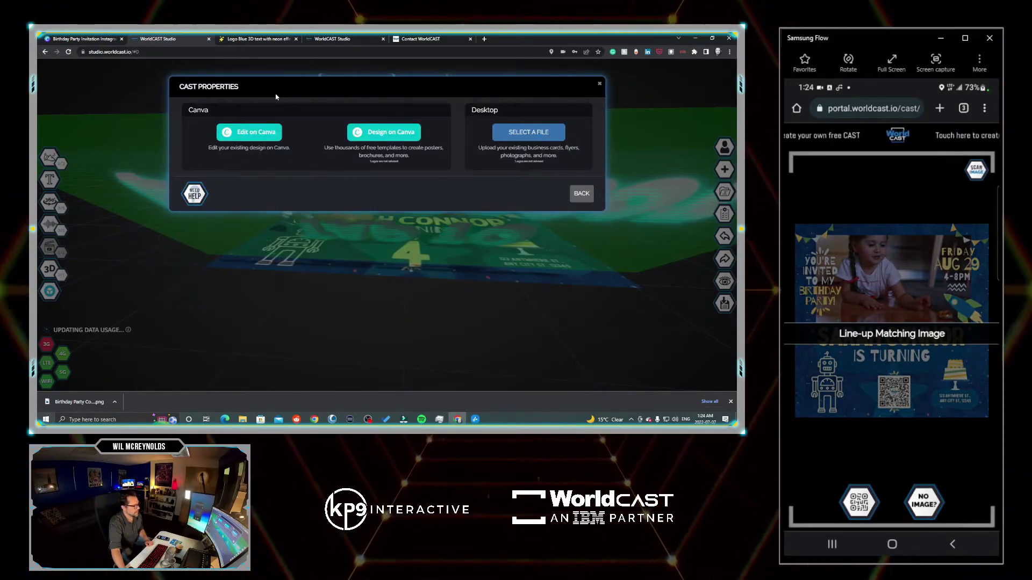
{"action": "left_click", "coordinate": [248, 133]}
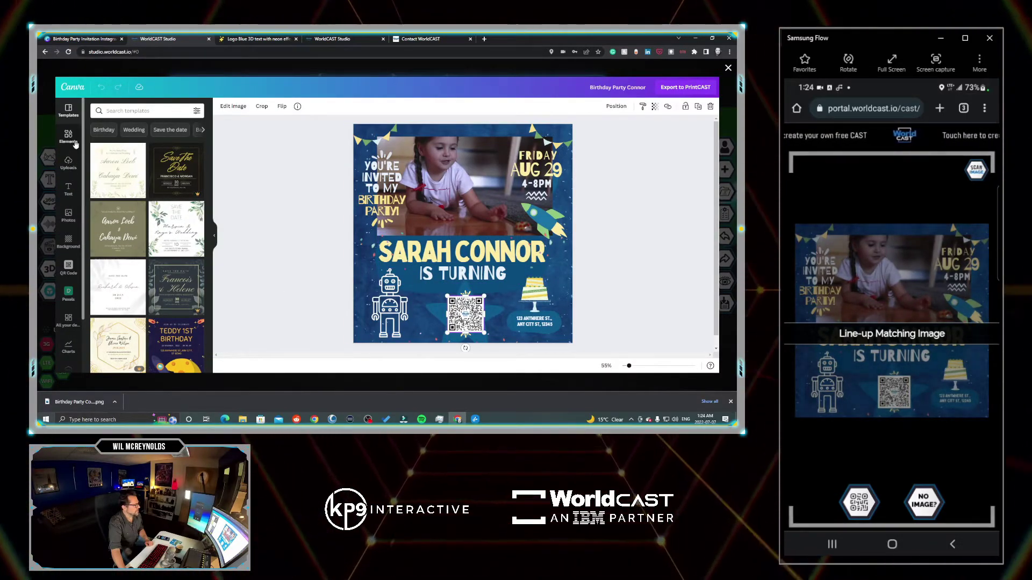
Step: Add the downloaded QR code PNG to the invitation design and put it in place of the existing QR code
{"action": "left_click", "coordinate": [114, 402]}
{"action": "left_click", "coordinate": [134, 377]}
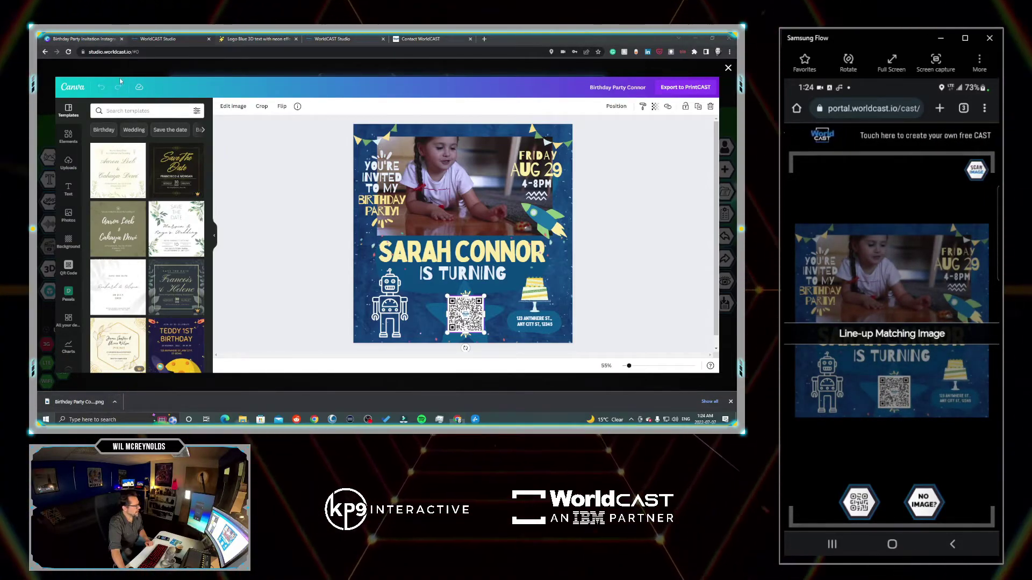
{"action": "left_click_drag", "start_coordinate": [461, 124], "coordinate": [38, 107]}
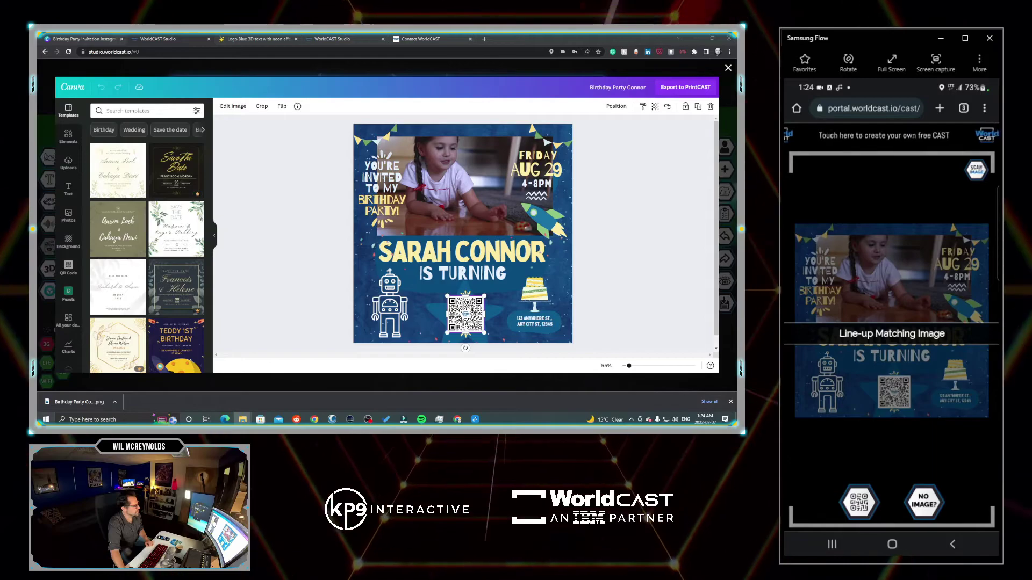
{"action": "left_click_drag", "start_coordinate": [38, 236], "coordinate": [435, 303]}
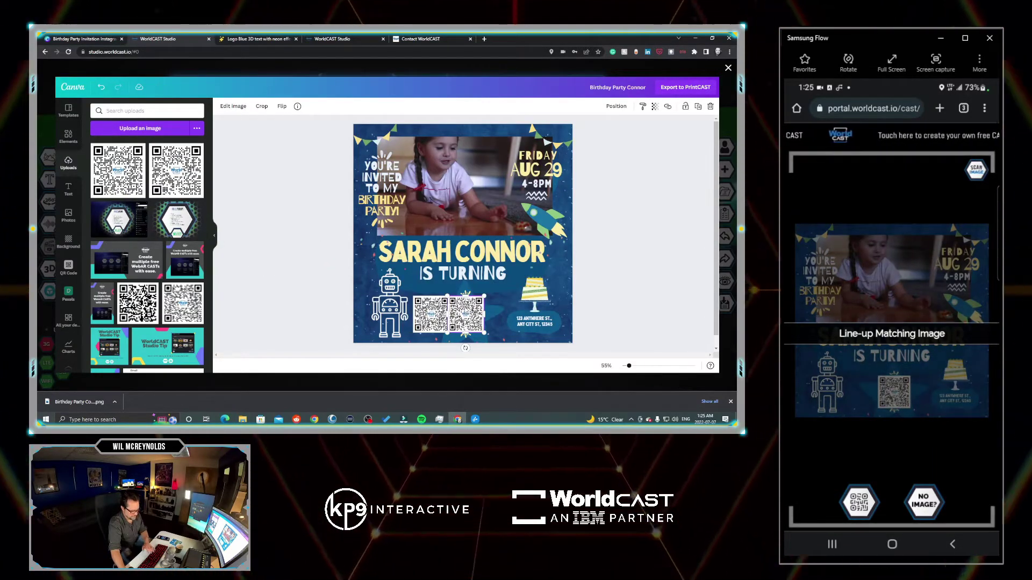
{"action": "key", "text": "Delete"}
{"action": "left_click_drag", "start_coordinate": [432, 315], "coordinate": [463, 314]}
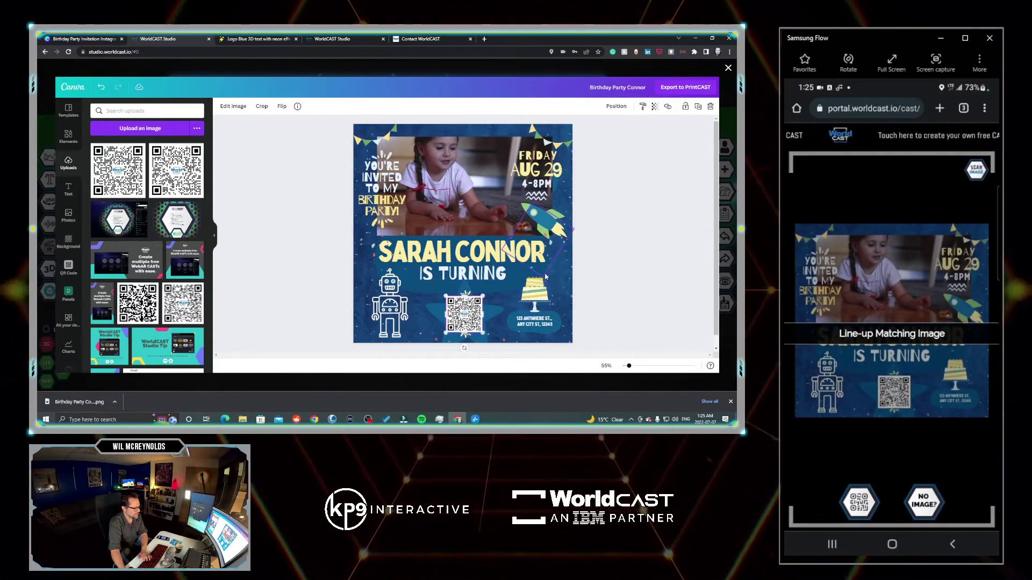
{"action": "left_click", "coordinate": [596, 258]}
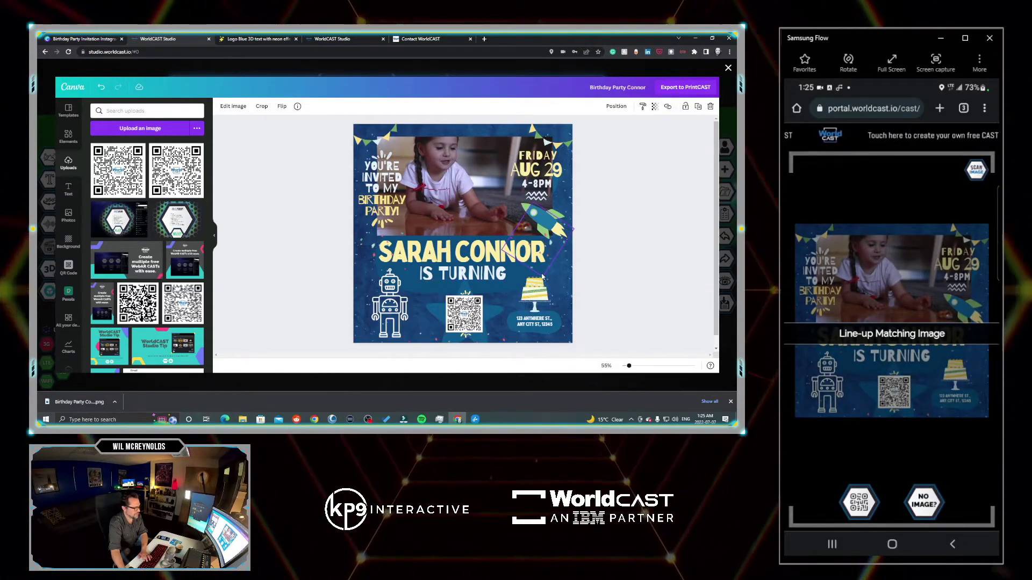
Step: Update the cast image with the revised design exported to PrintCAST and save the cast
{"action": "left_click", "coordinate": [678, 88]}
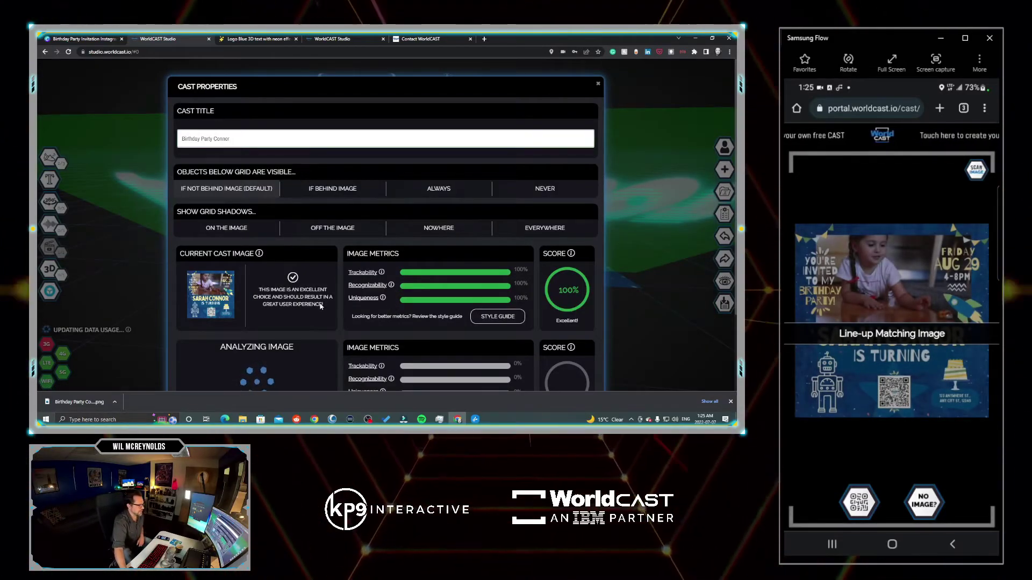
{"action": "scroll", "coordinate": [556, 246], "scroll_direction": "down", "scroll_amount": 2}
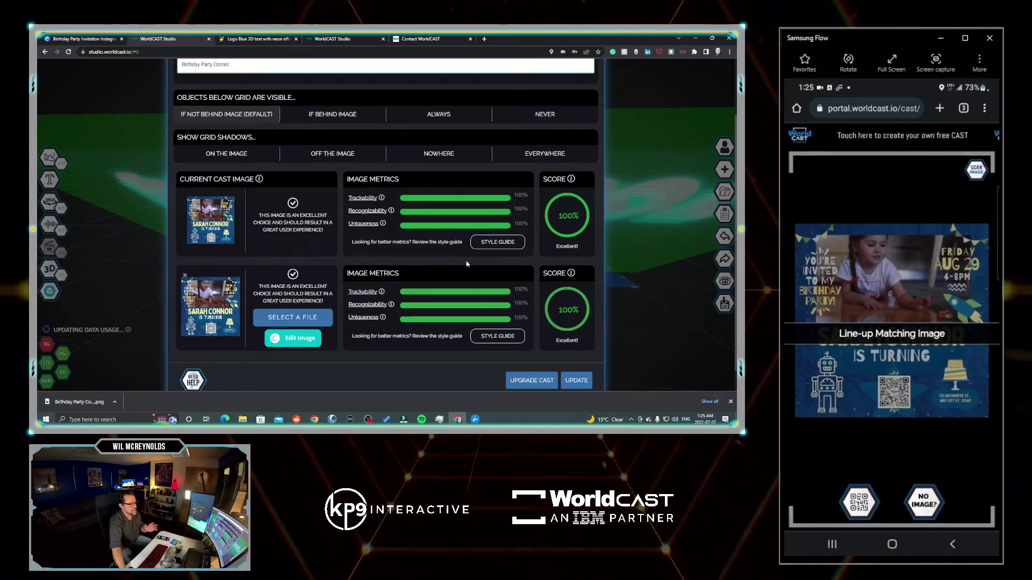
{"action": "left_click", "coordinate": [576, 381]}
{"action": "left_click", "coordinate": [724, 304]}
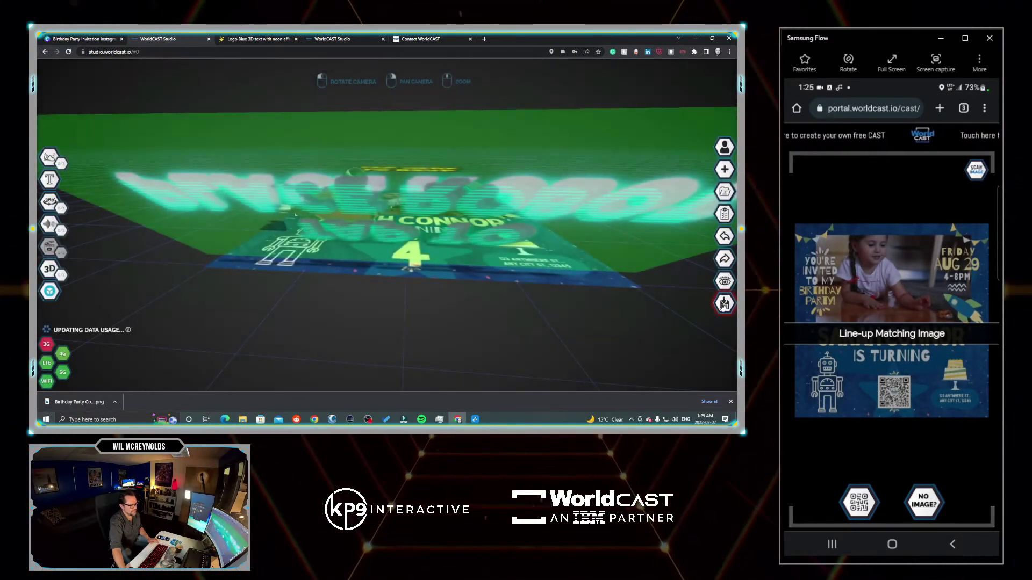
{"action": "left_click", "coordinate": [724, 304]}
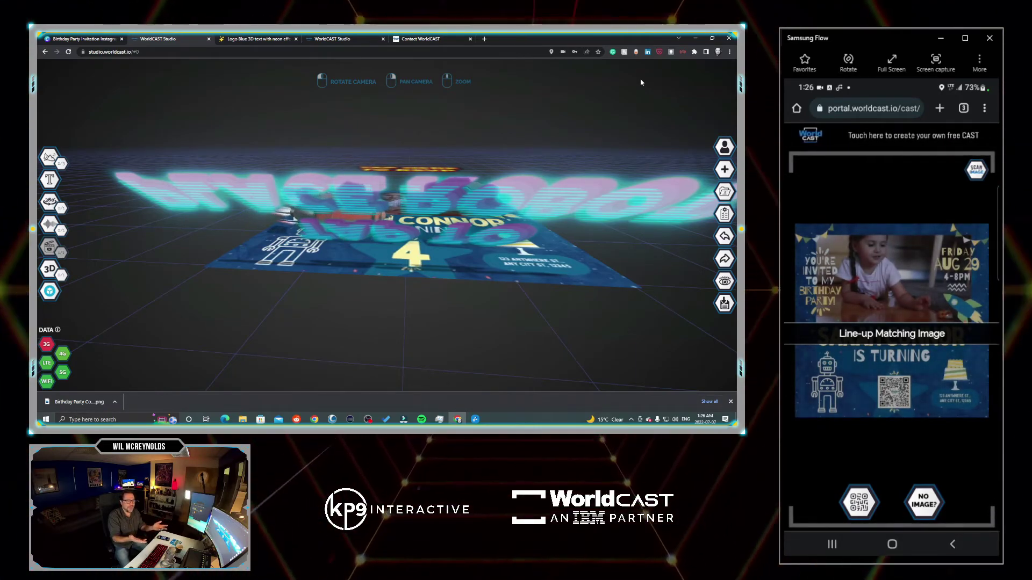
Step: Start a new Freemium ShowCAST in the other WorldCAST Studio tab, discarding the unsaved changes there
{"action": "left_click", "coordinate": [363, 36]}
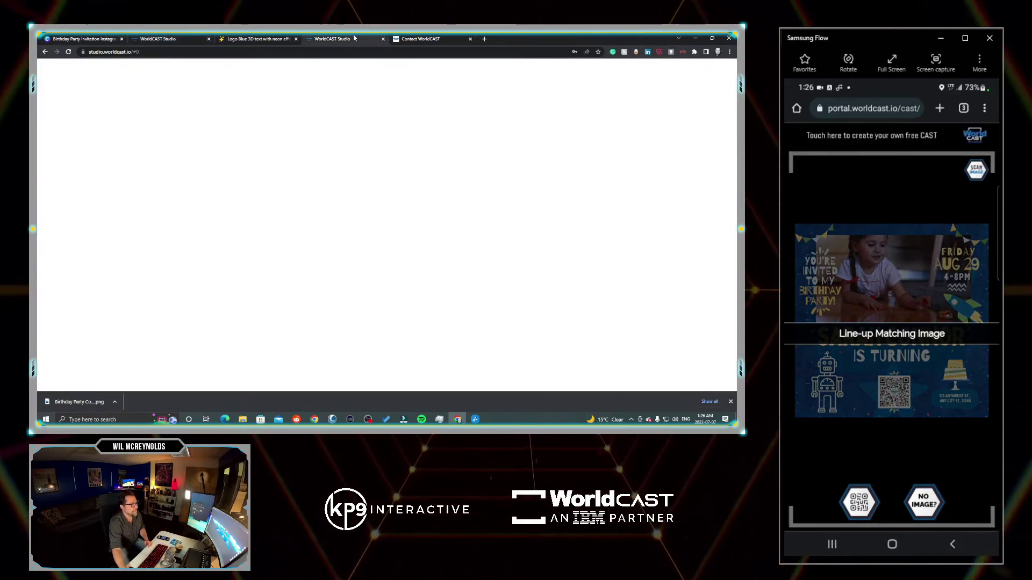
{"action": "left_click", "coordinate": [510, 156]}
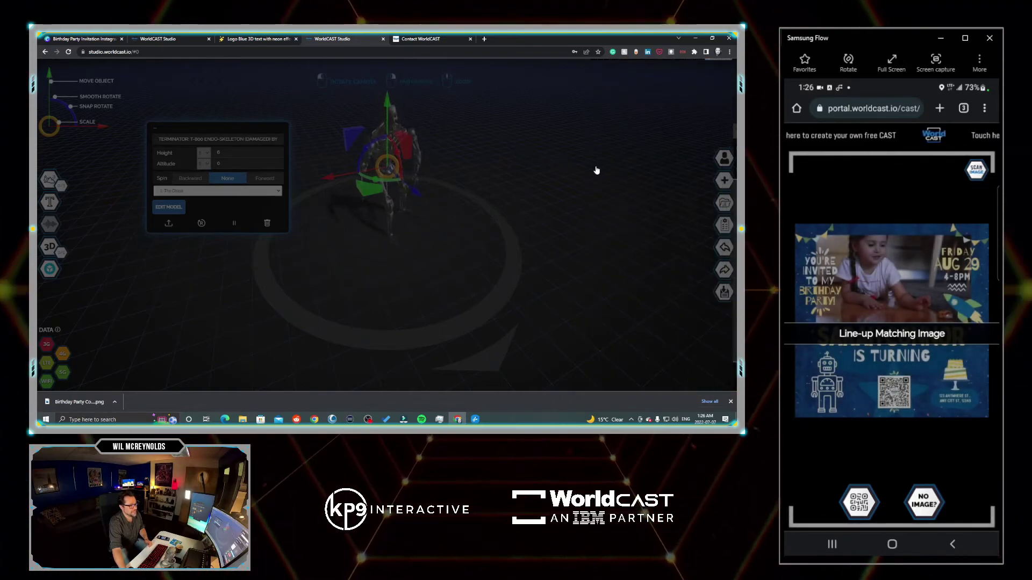
{"action": "left_click", "coordinate": [723, 180]}
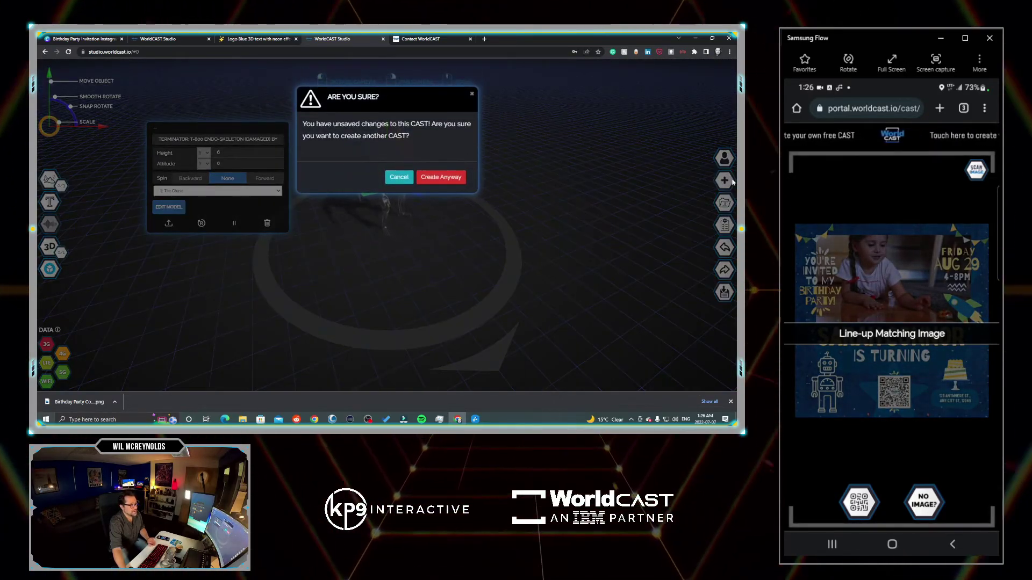
{"action": "left_click", "coordinate": [439, 176]}
{"action": "left_click", "coordinate": [441, 181]}
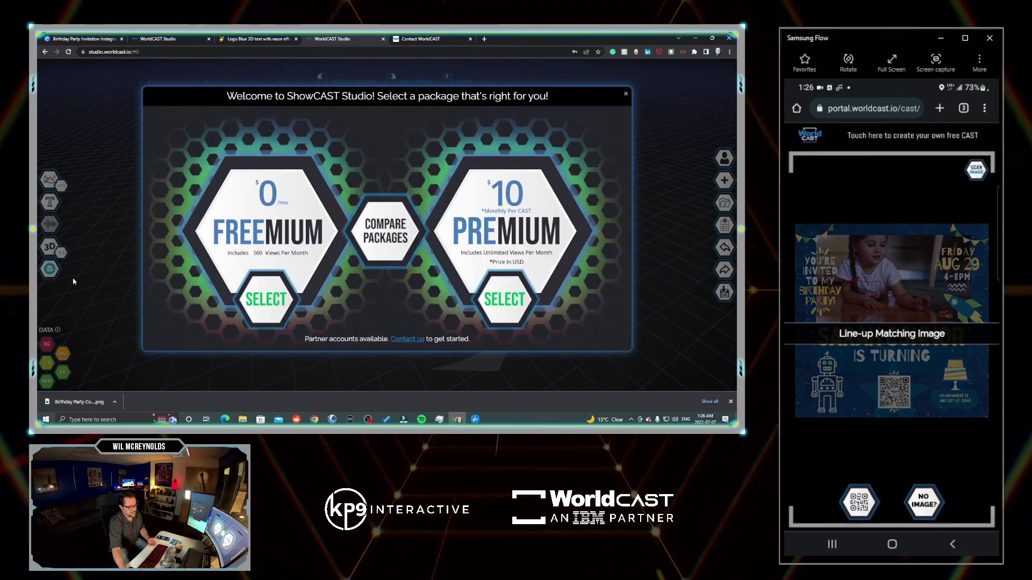
{"action": "left_click", "coordinate": [266, 299]}
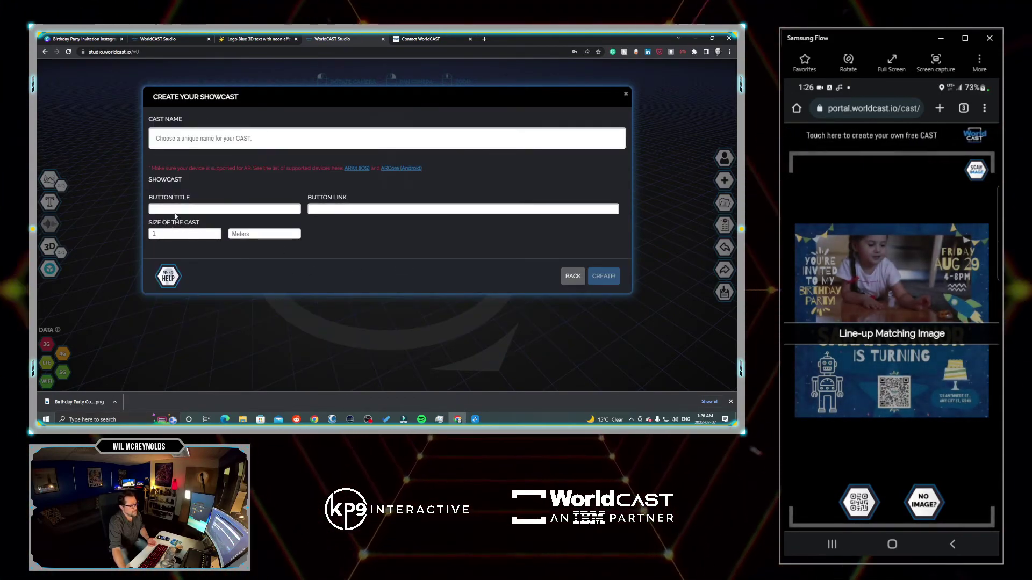